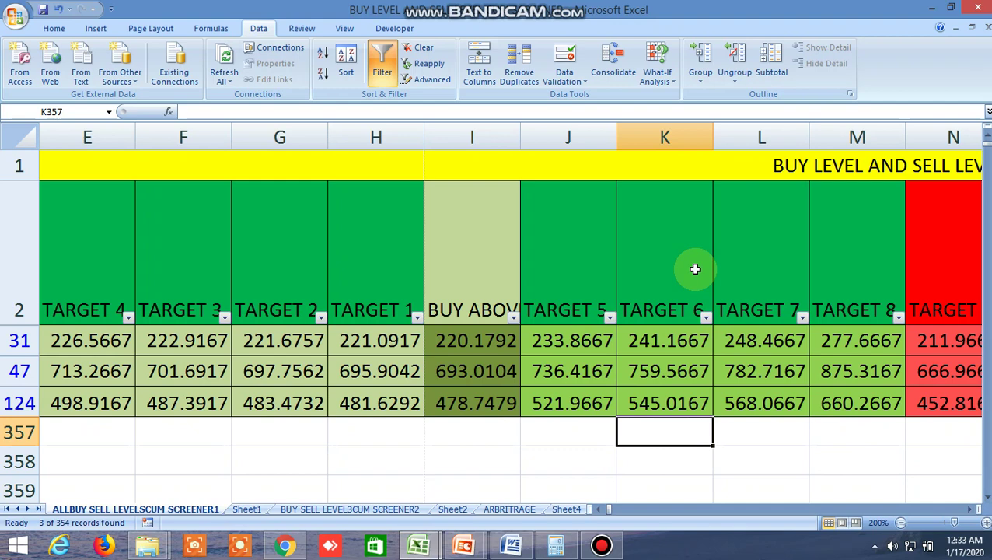
# View the BUY LEVEL AND SELL LEVEL 3 workbook and return to the screener workbook.
pyautogui.click(695, 269)
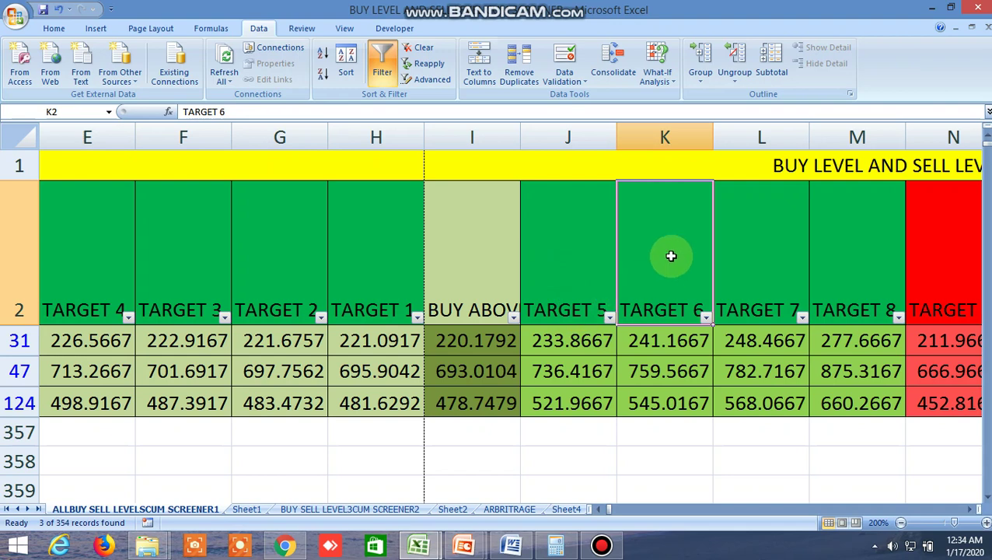
pyautogui.click(430, 538)
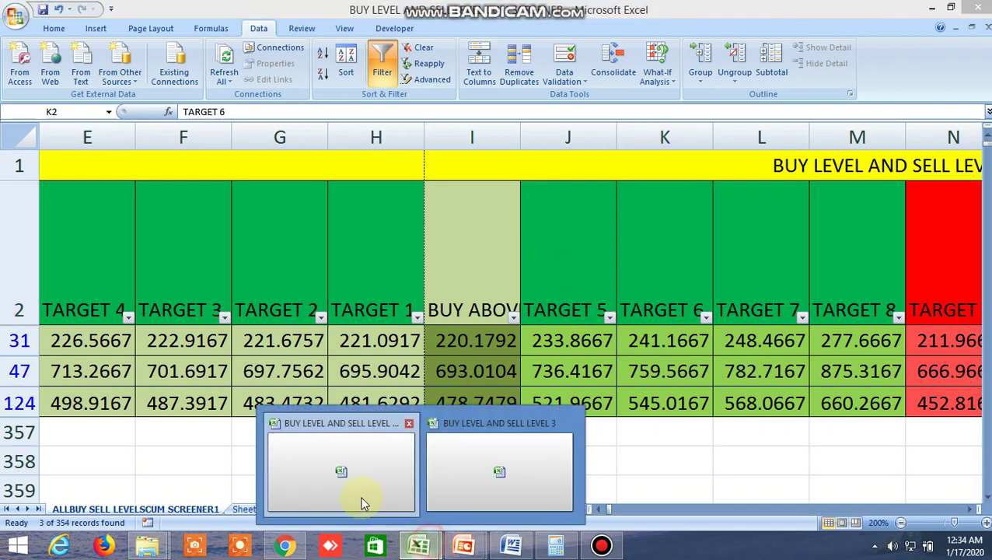
pyautogui.click(347, 486)
pyautogui.click(347, 486)
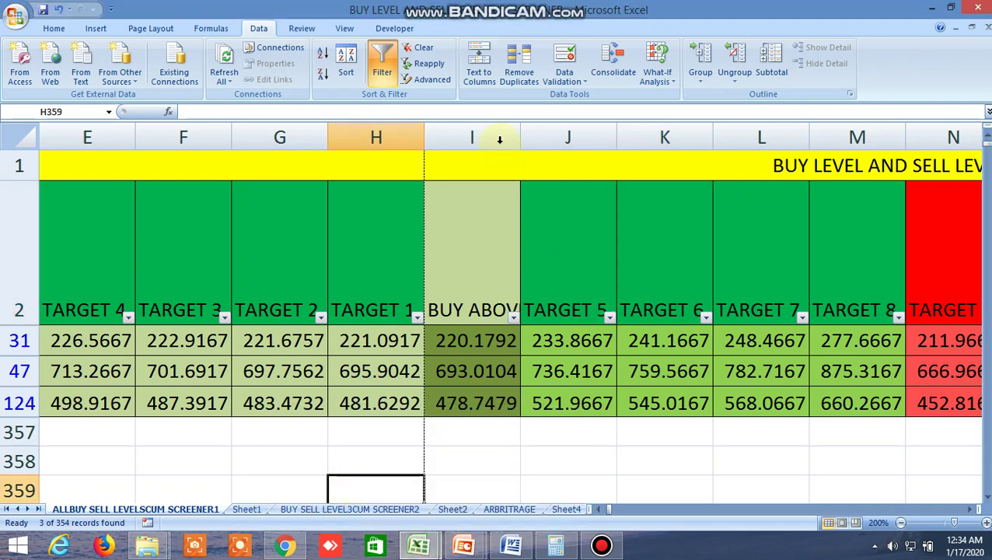
pyautogui.click(419, 545)
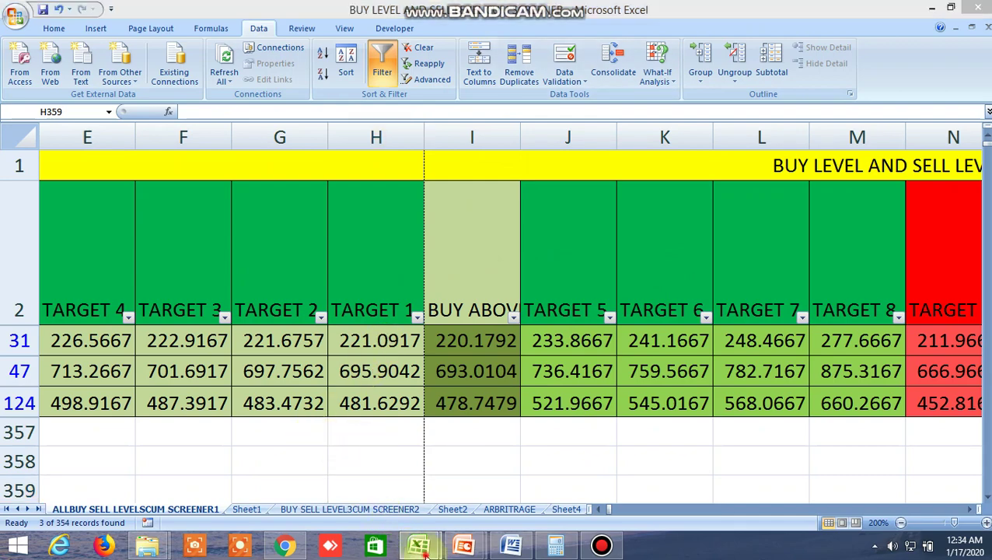
pyautogui.click(491, 493)
pyautogui.click(418, 545)
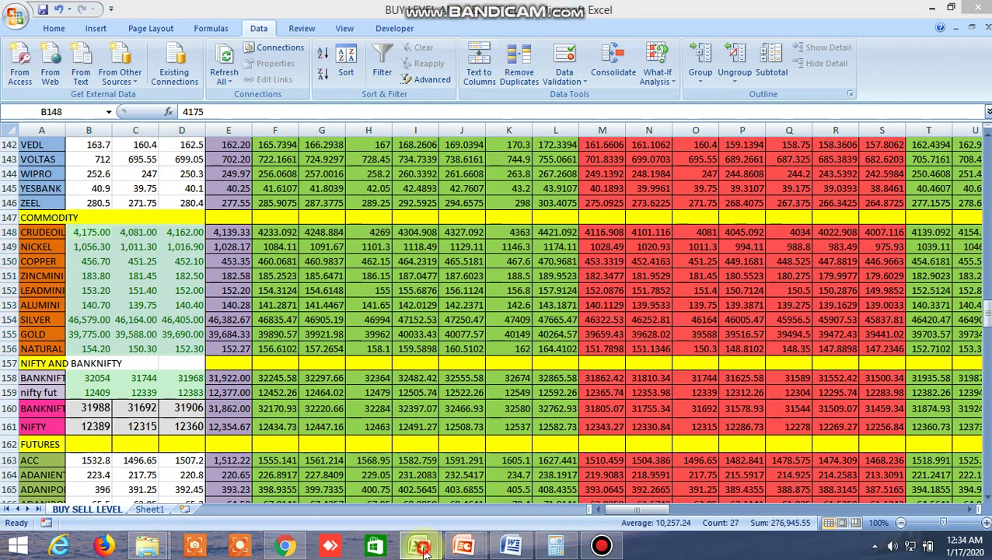
pyautogui.click(348, 490)
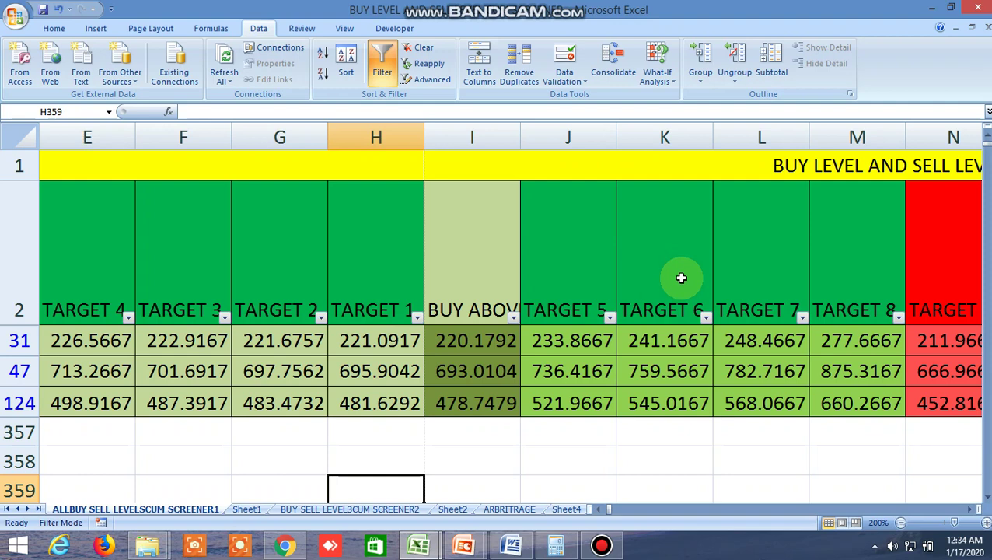
# Examine the High, Low and Close prices alongside the Buy Above level and target columns of the filtered stocks.
pyautogui.click(604, 510)
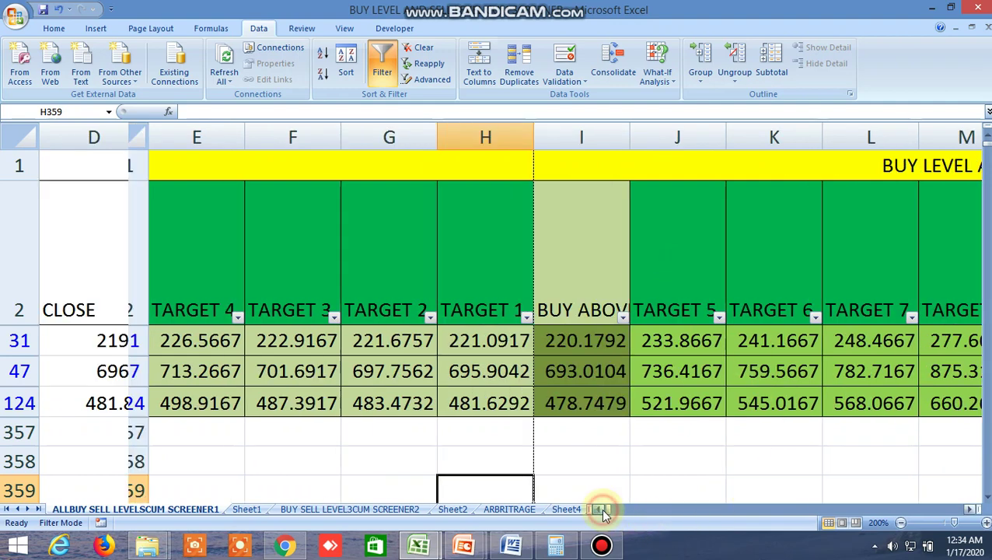
pyautogui.click(472, 458)
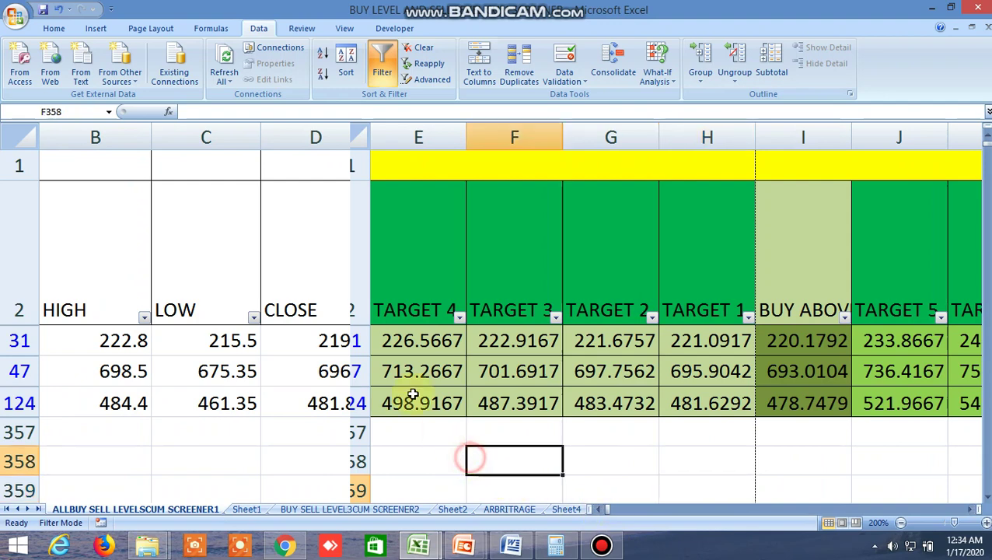
pyautogui.click(358, 140)
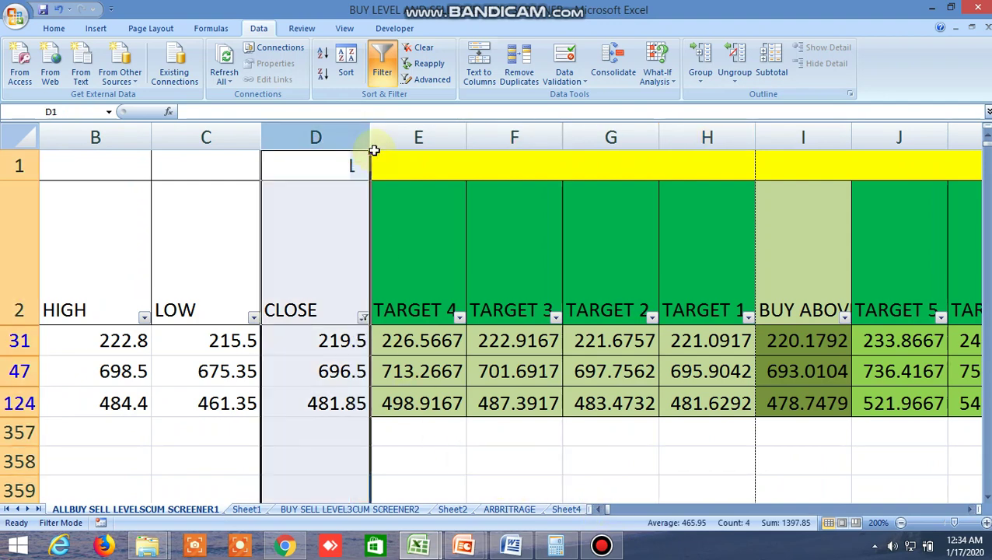
pyautogui.click(433, 443)
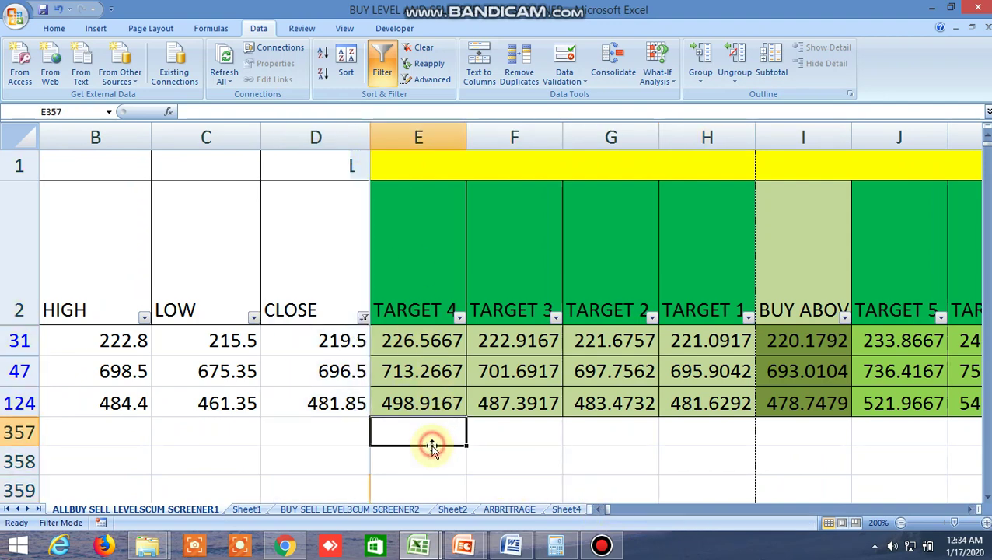
pyautogui.click(568, 466)
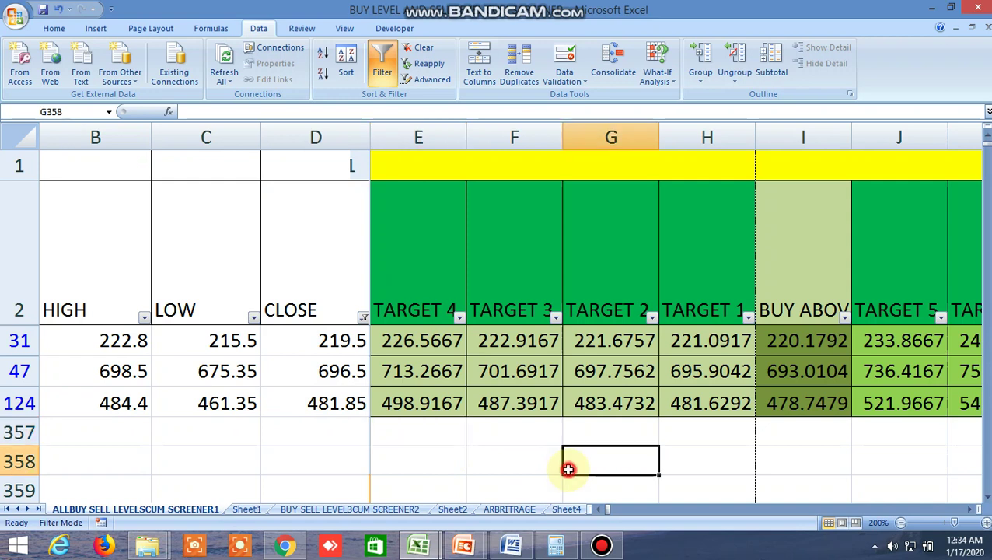
pyautogui.click(642, 428)
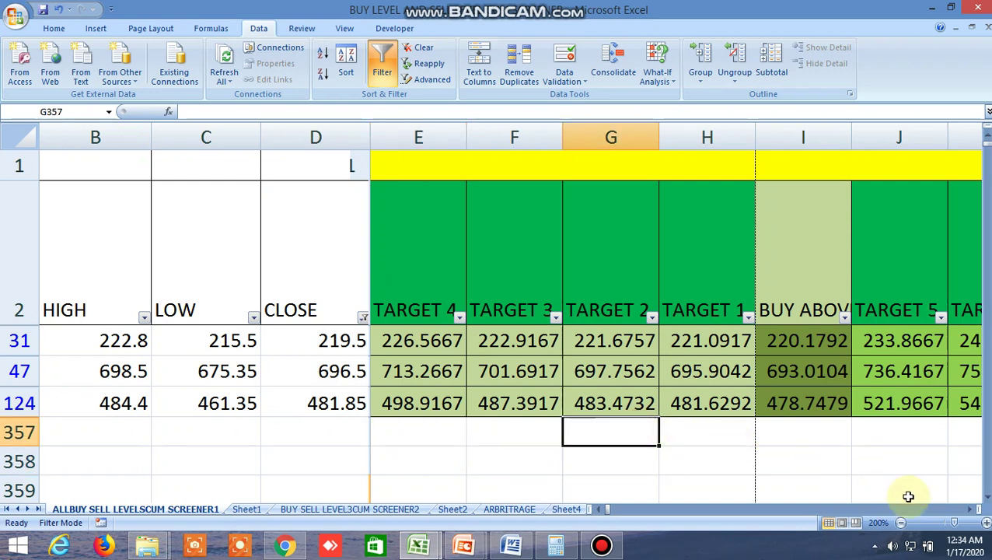
pyautogui.click(972, 510)
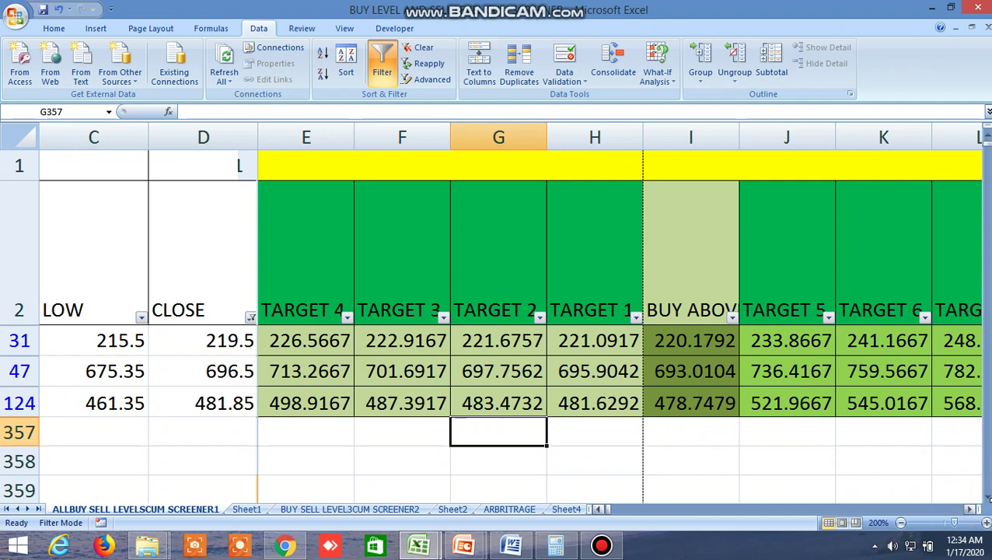
pyautogui.click(974, 509)
pyautogui.click(974, 510)
pyautogui.click(973, 509)
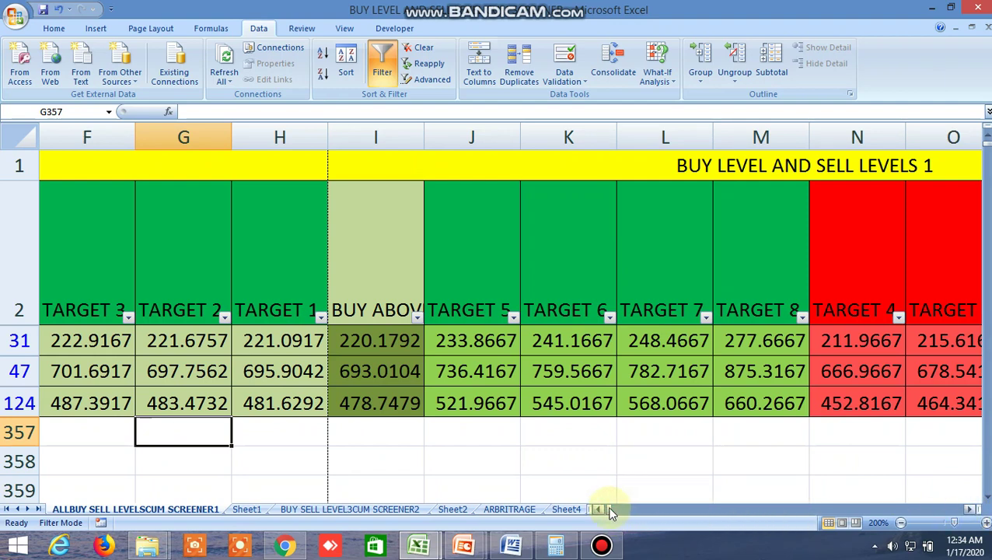
pyautogui.moveTo(609, 510)
pyautogui.mouseDown()
pyautogui.moveTo(680, 510)
pyautogui.moveTo(608, 509)
pyautogui.mouseUp()
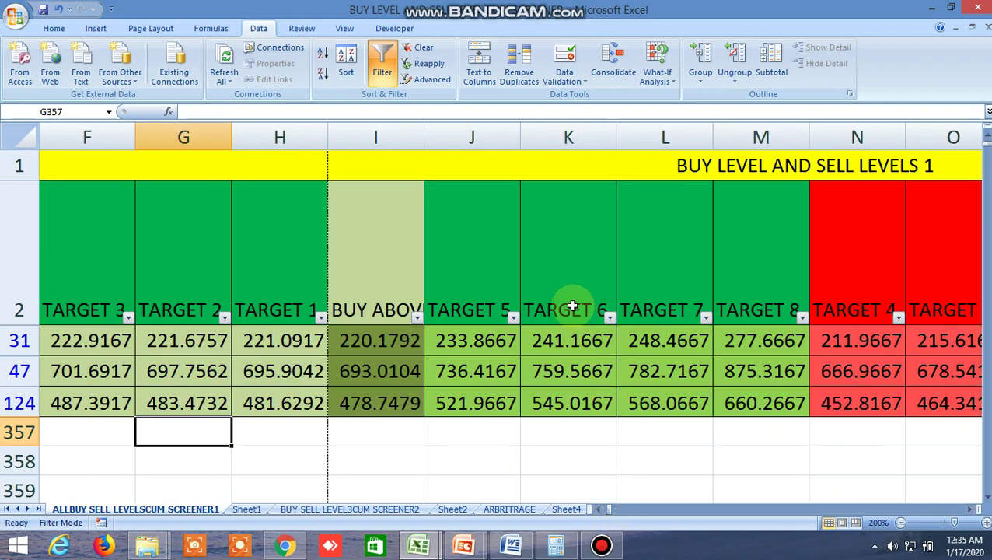
# Check which symbols the filtered rows belong to, together with their High, Low and Close prices.
pyautogui.click(603, 510)
pyautogui.click(603, 510)
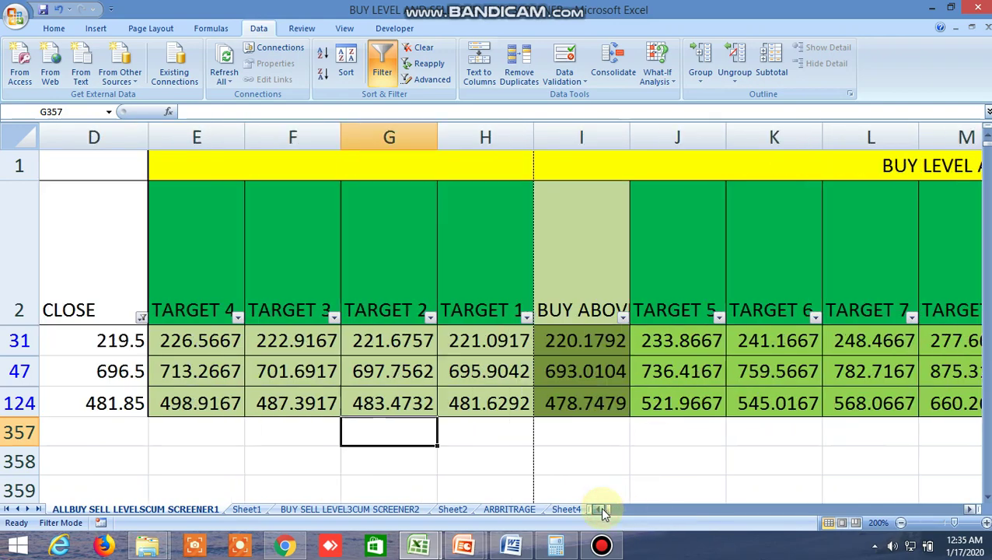
pyautogui.click(604, 510)
pyautogui.click(604, 510)
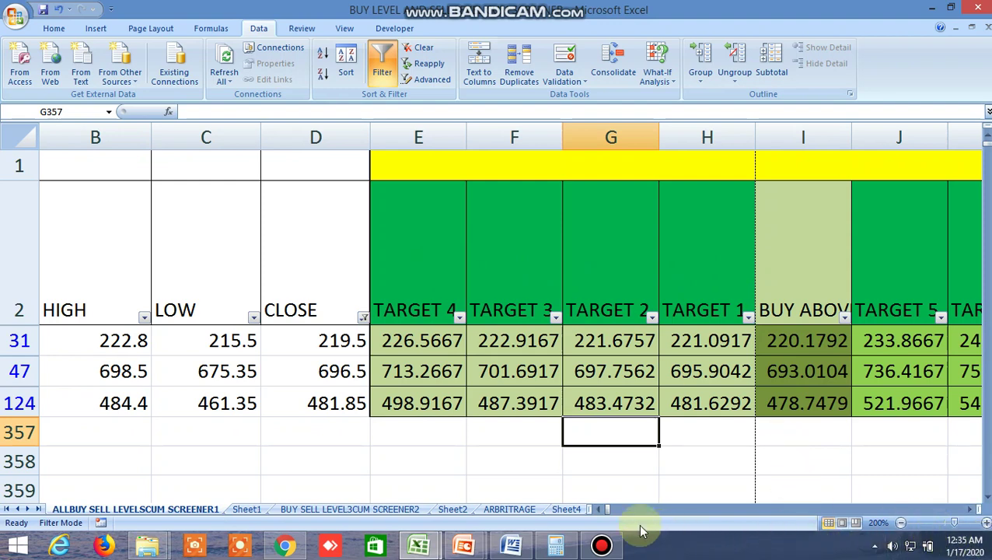
pyautogui.click(610, 510)
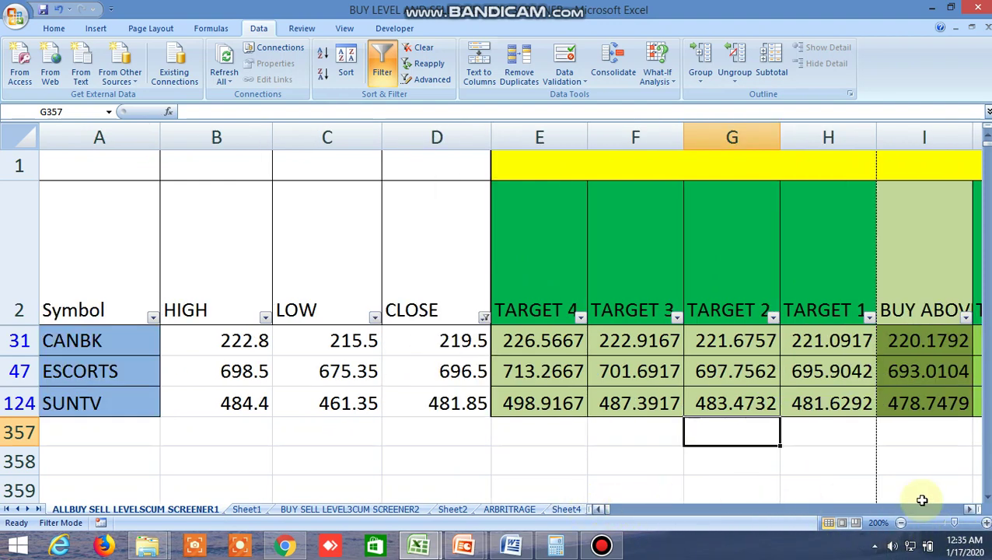
pyautogui.click(972, 510)
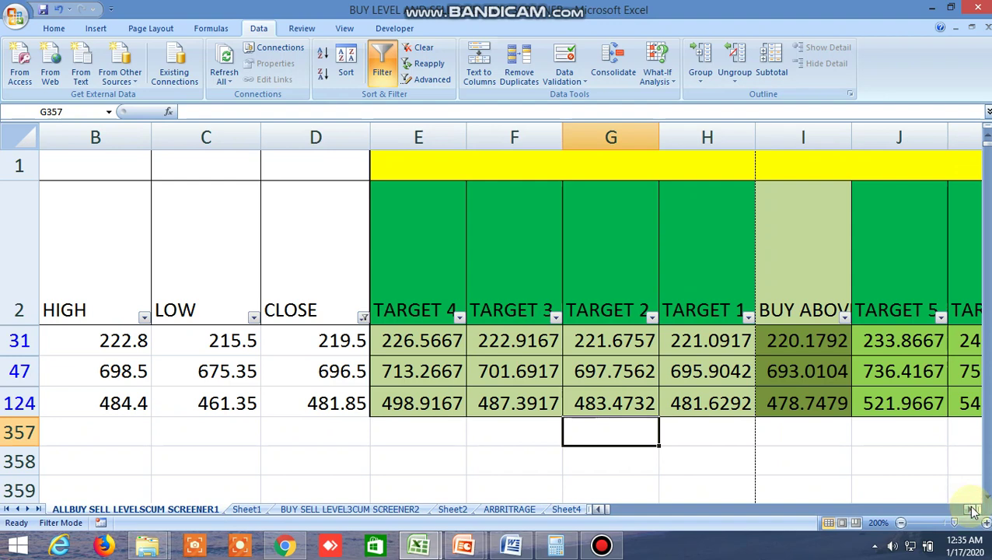
pyautogui.click(972, 510)
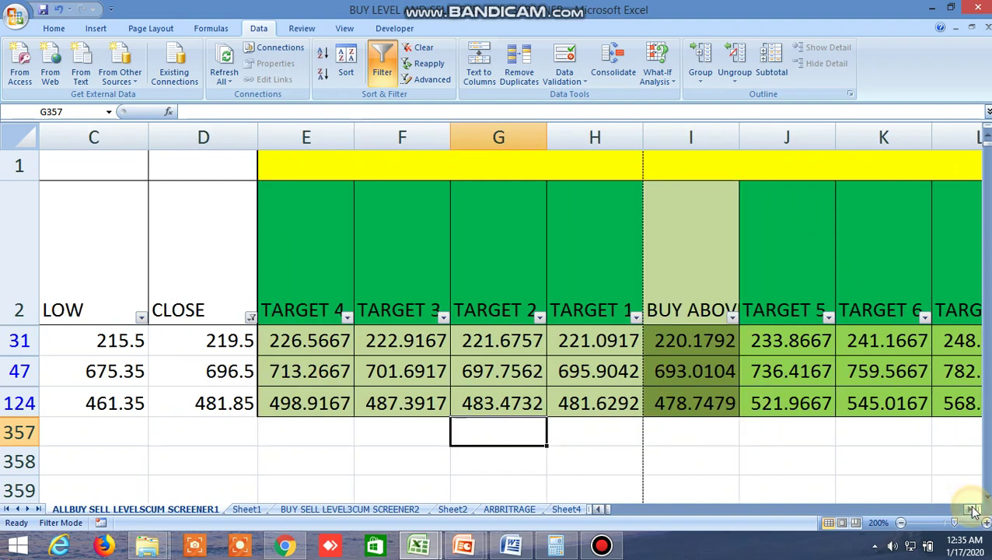
pyautogui.click(599, 508)
pyautogui.click(599, 509)
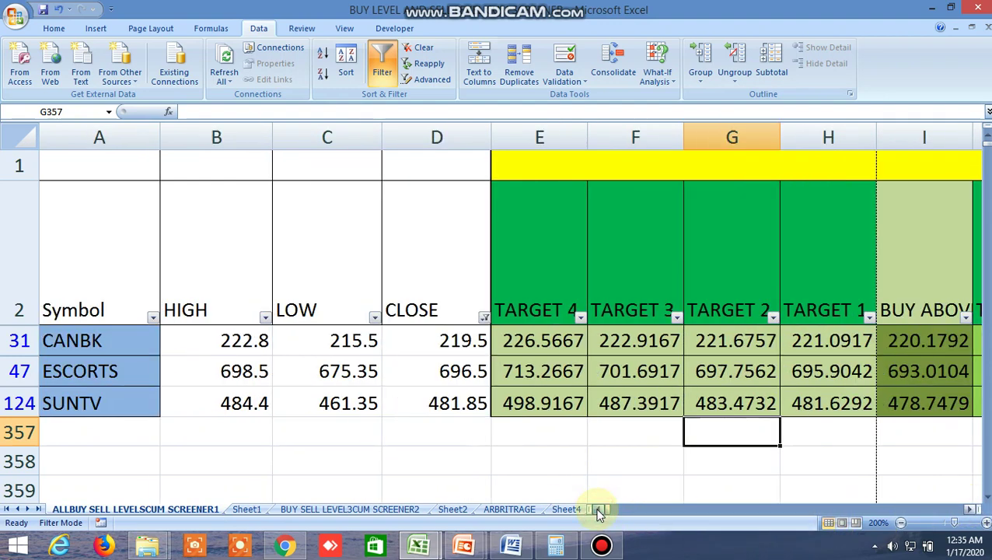
# Freeze the header rows and the Symbol column by applying Freeze Panes at cell B31.
pyautogui.click(241, 338)
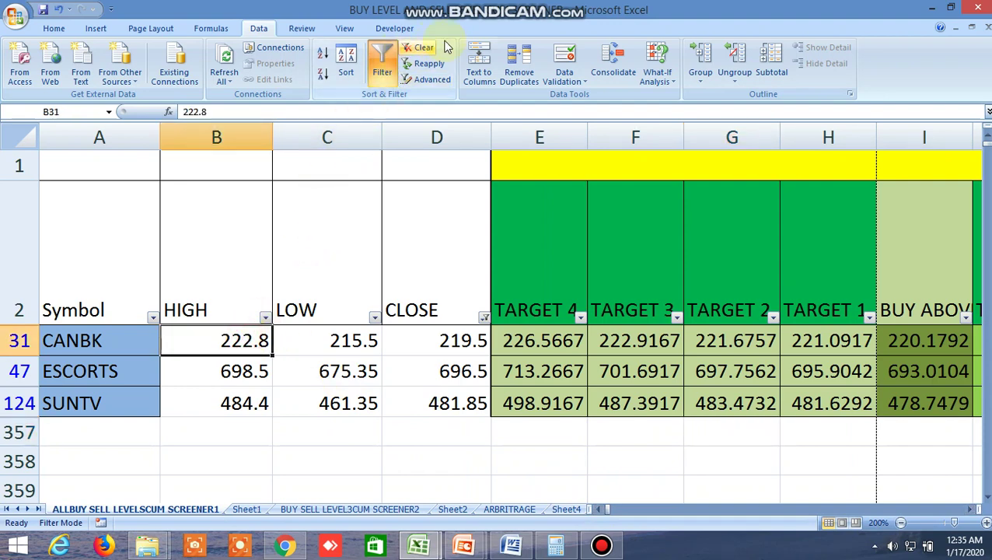
pyautogui.click(345, 28)
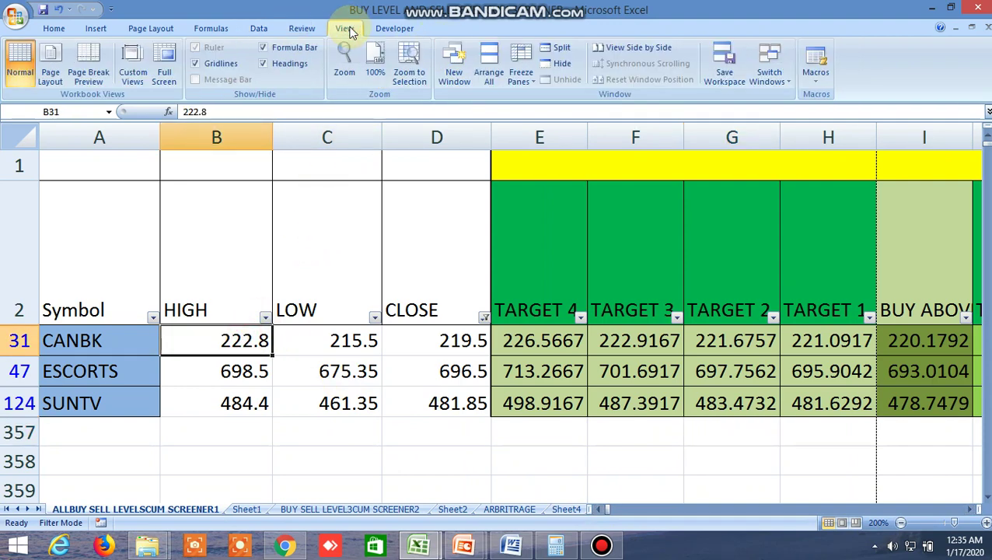
pyautogui.click(519, 74)
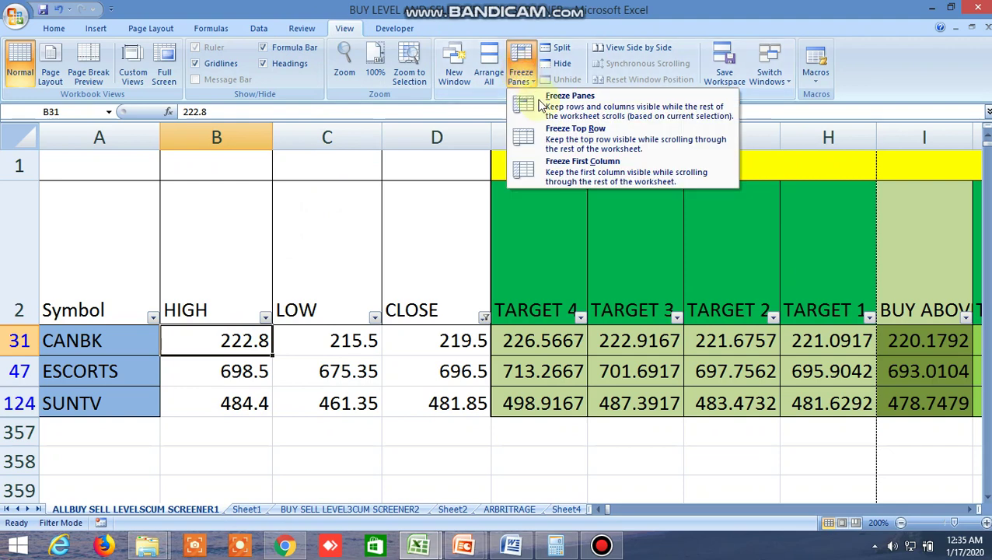
pyautogui.click(543, 109)
pyautogui.press('F2')
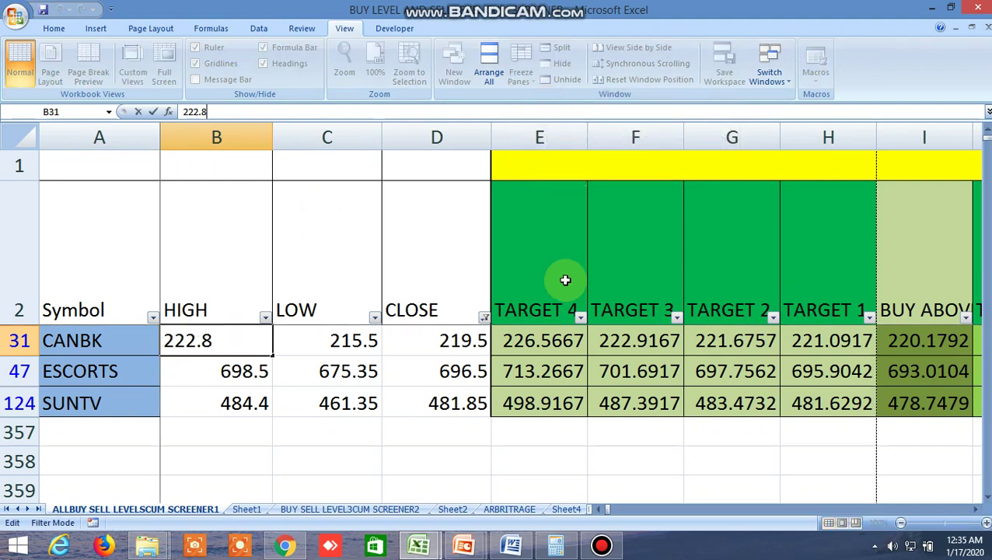
pyautogui.click(543, 451)
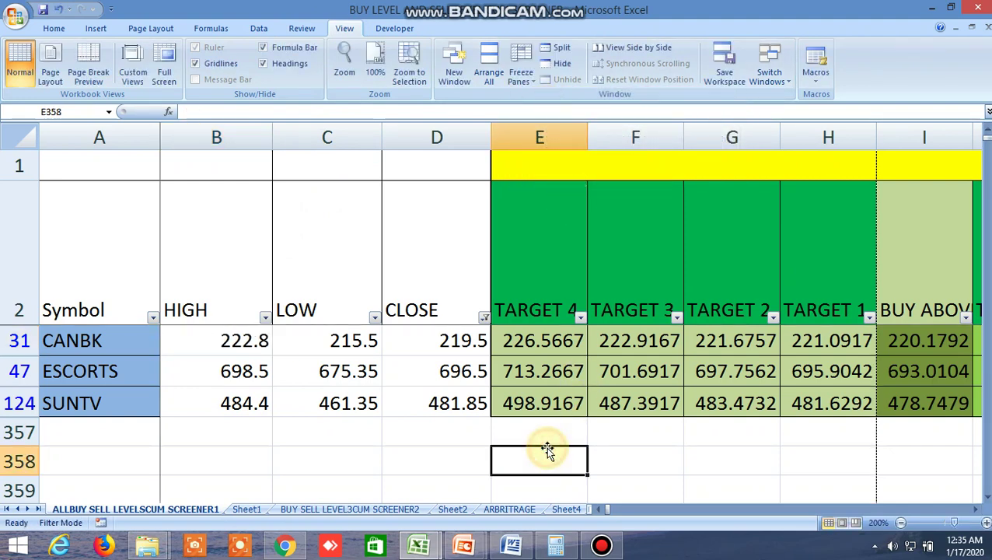
pyautogui.click(209, 342)
# Examine the filtered stocks' buy and sell levels, daily prices, Tirone level and linear regression columns across the sheet.
pyautogui.click(974, 511)
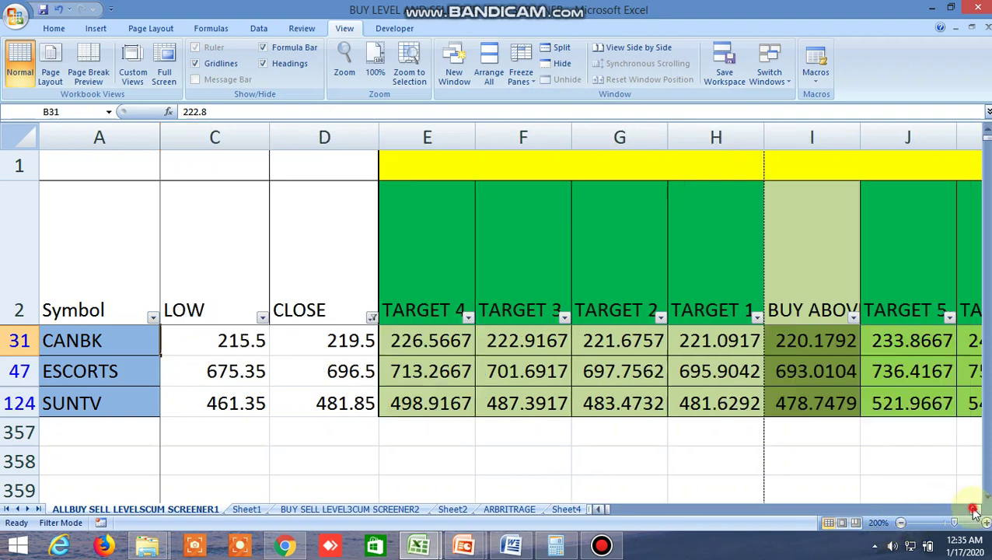
pyautogui.click(974, 510)
pyautogui.click(974, 511)
pyautogui.click(974, 511)
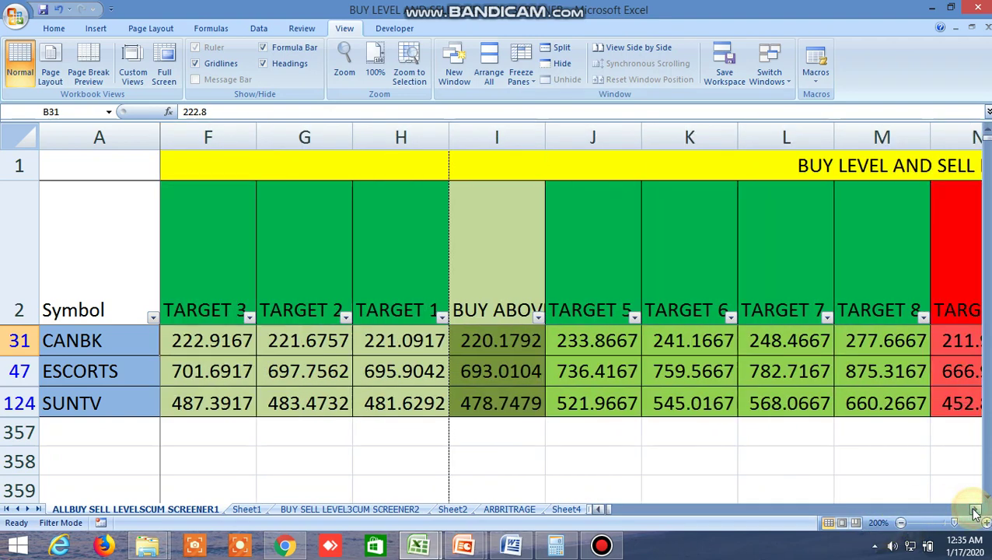
pyautogui.click(974, 511)
pyautogui.click(975, 512)
pyautogui.click(976, 511)
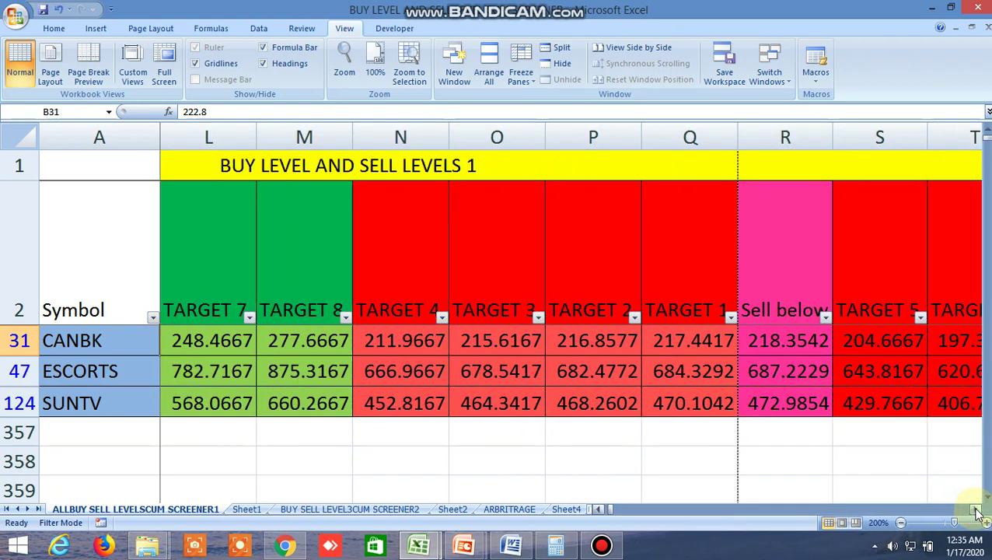
pyautogui.click(976, 512)
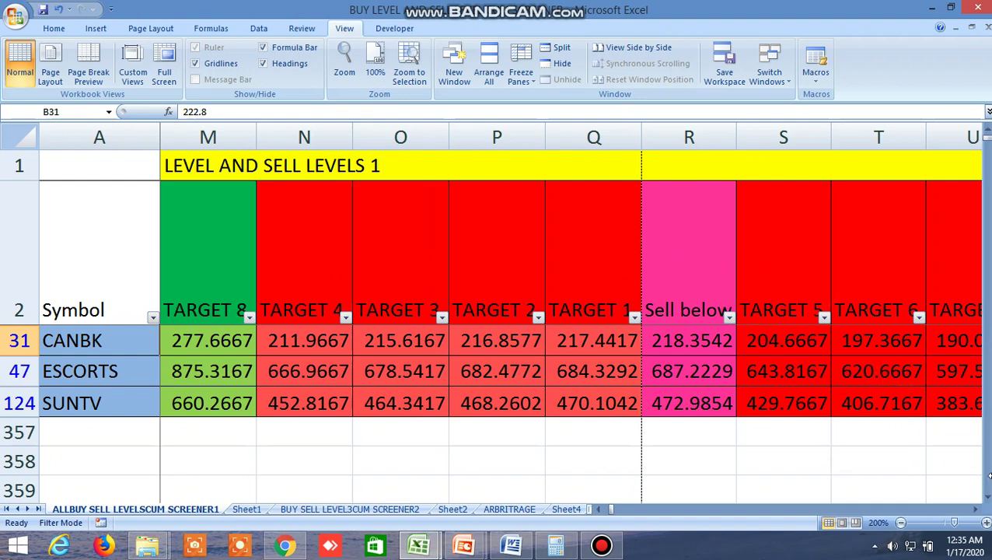
pyautogui.moveTo(978, 511); pyautogui.dragTo(980, 512)
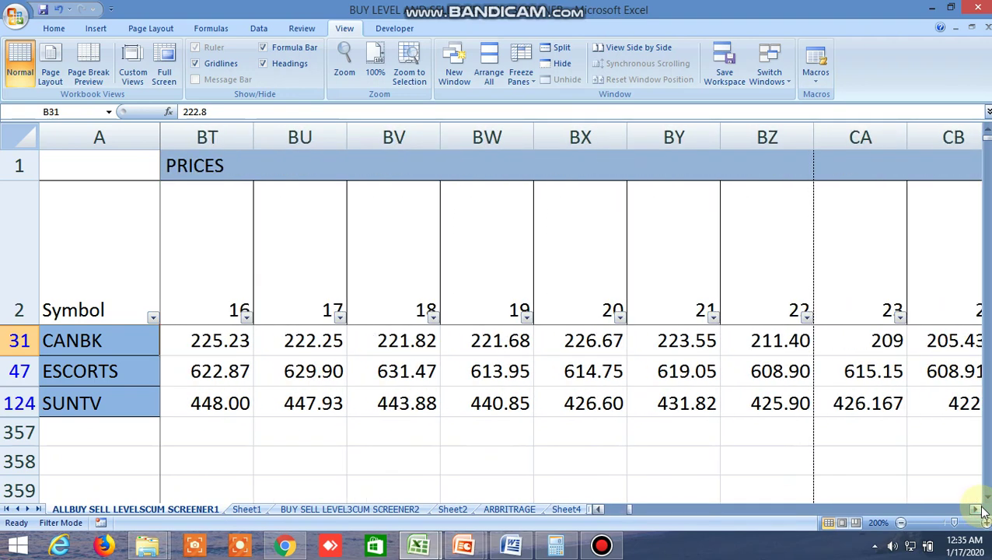
pyautogui.moveTo(981, 512); pyautogui.dragTo(983, 514)
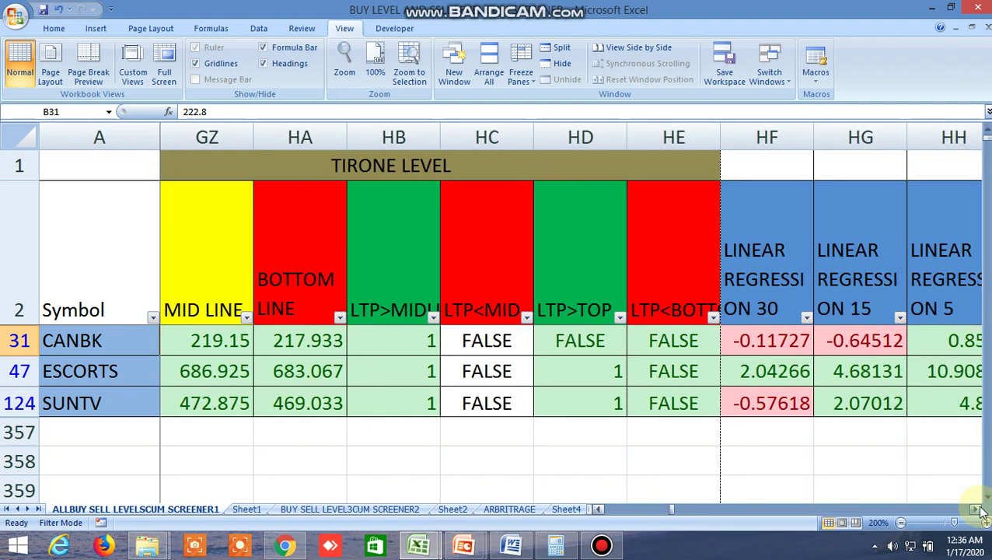
# Remove the filter from the stock table so that all symbols are listed.
pyautogui.click(678, 512)
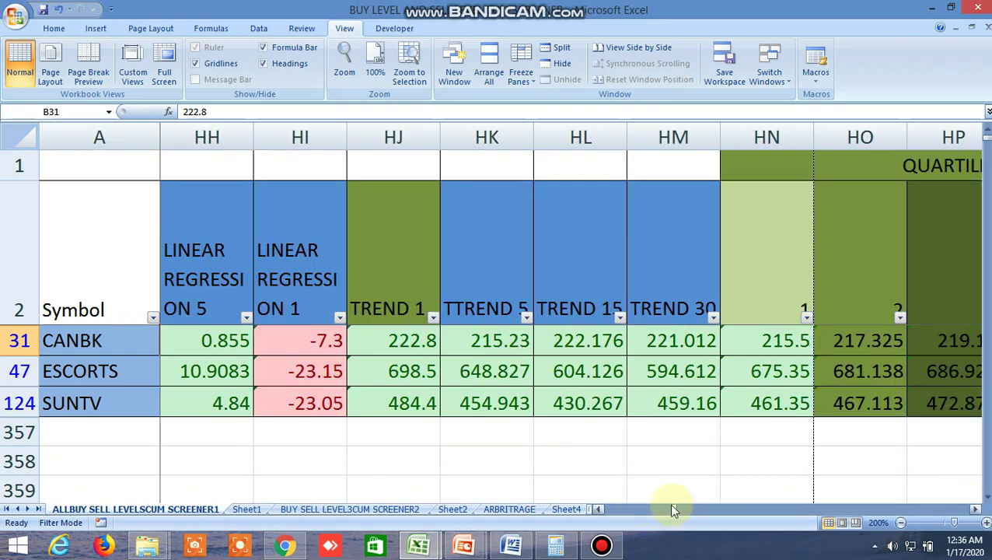
pyautogui.moveTo(674, 510); pyautogui.dragTo(593, 510)
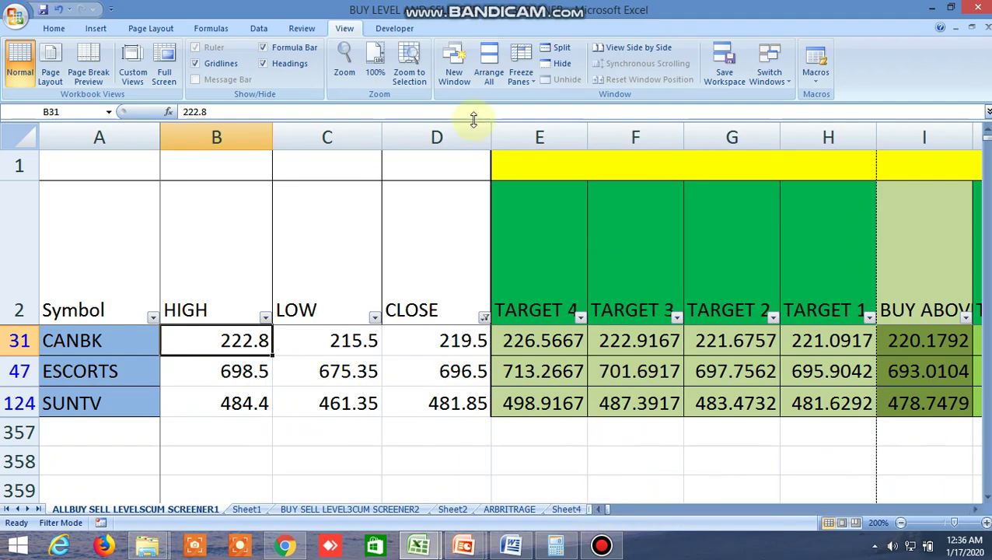
pyautogui.click(262, 28)
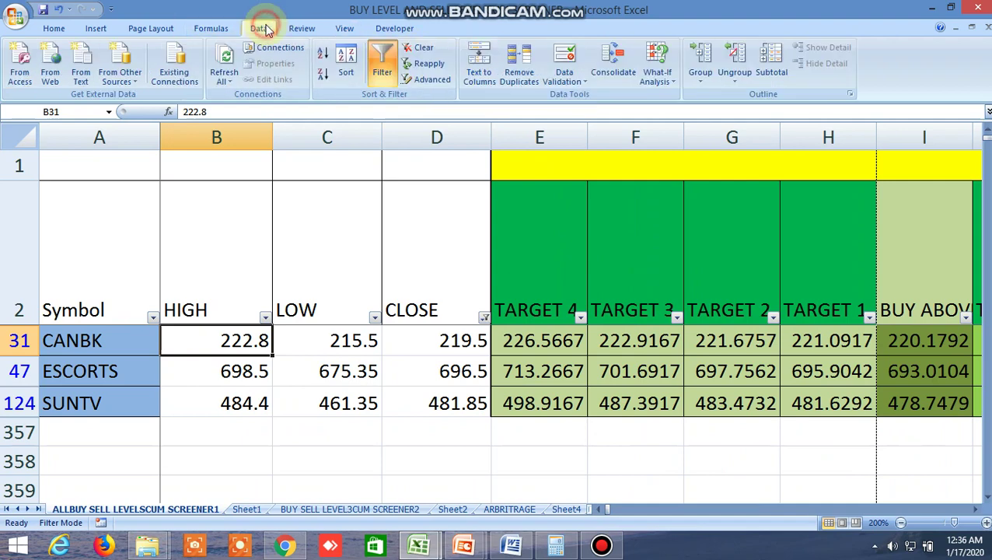
pyautogui.click(393, 77)
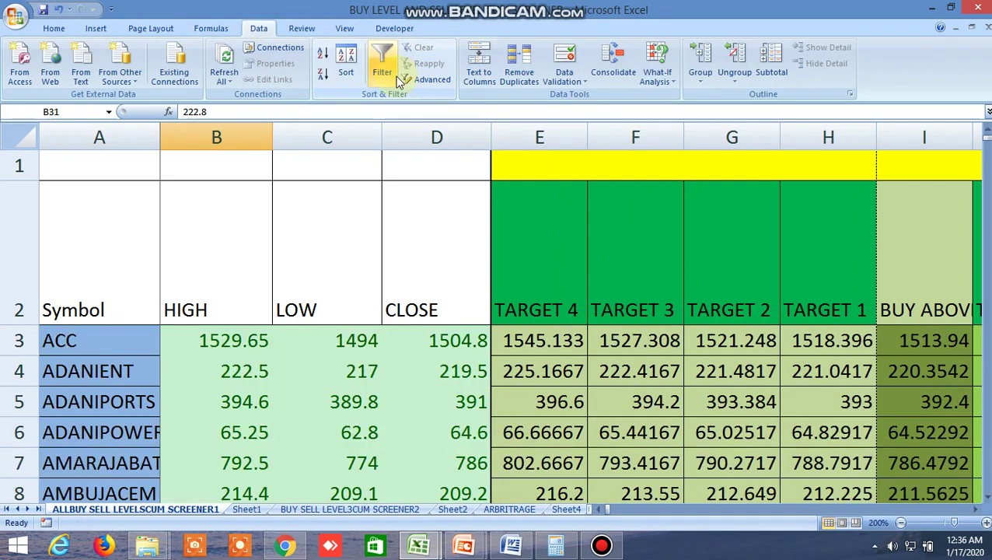
# Release the frozen panes by switching the sheet to Page Break Preview, then Page Layout view, and back to Normal view.
pyautogui.click(462, 396)
pyautogui.click(526, 418)
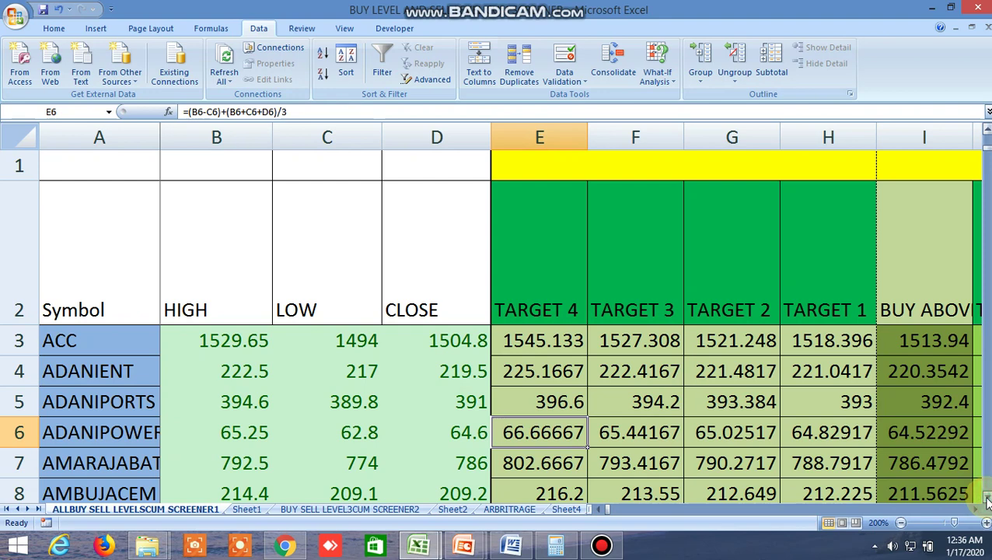
pyautogui.moveTo(987, 153); pyautogui.dragTo(984, 255)
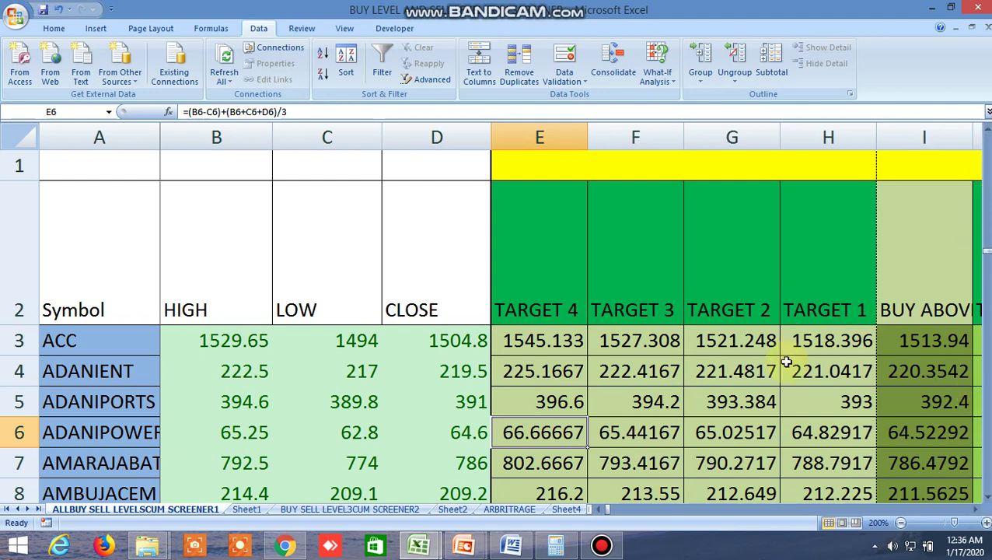
pyautogui.click(440, 340)
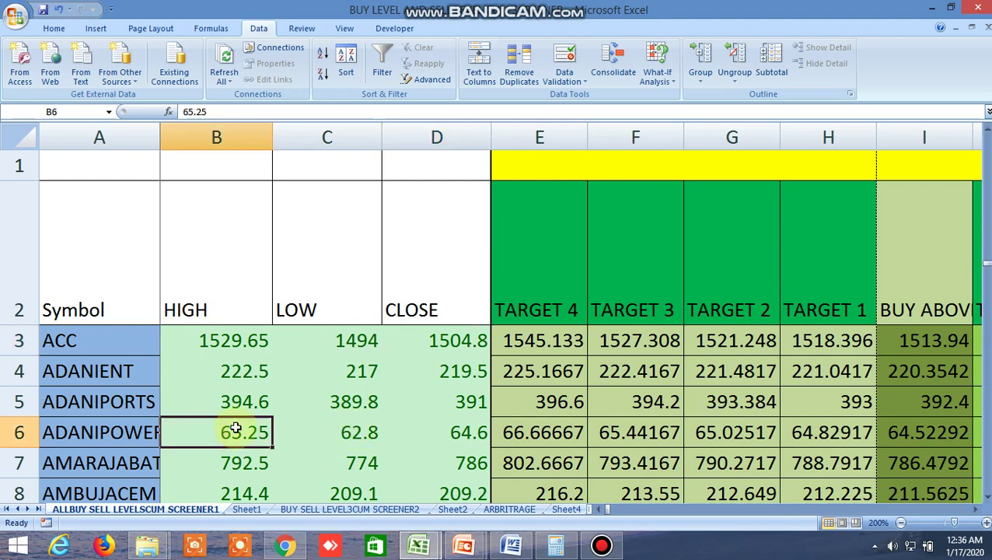
pyautogui.click(855, 524)
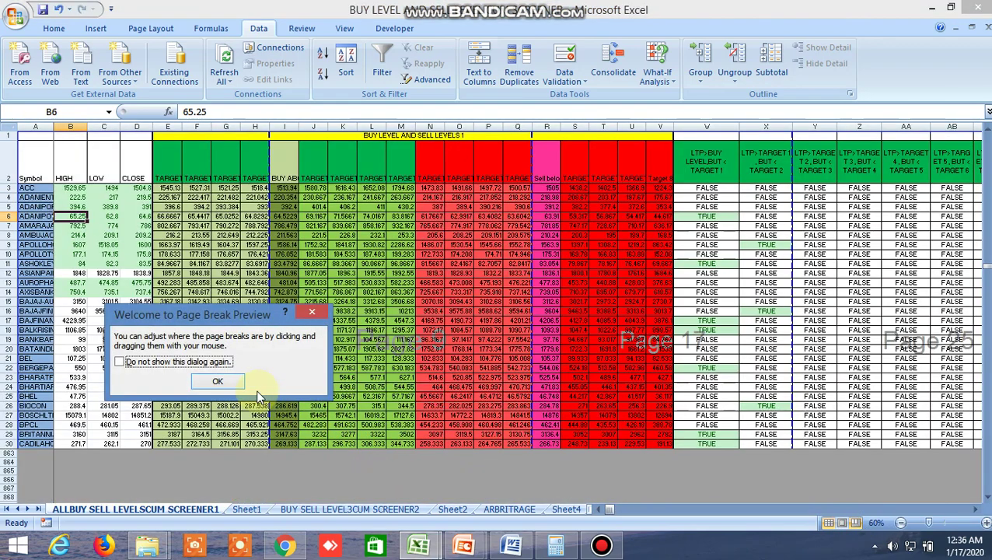
pyautogui.click(225, 383)
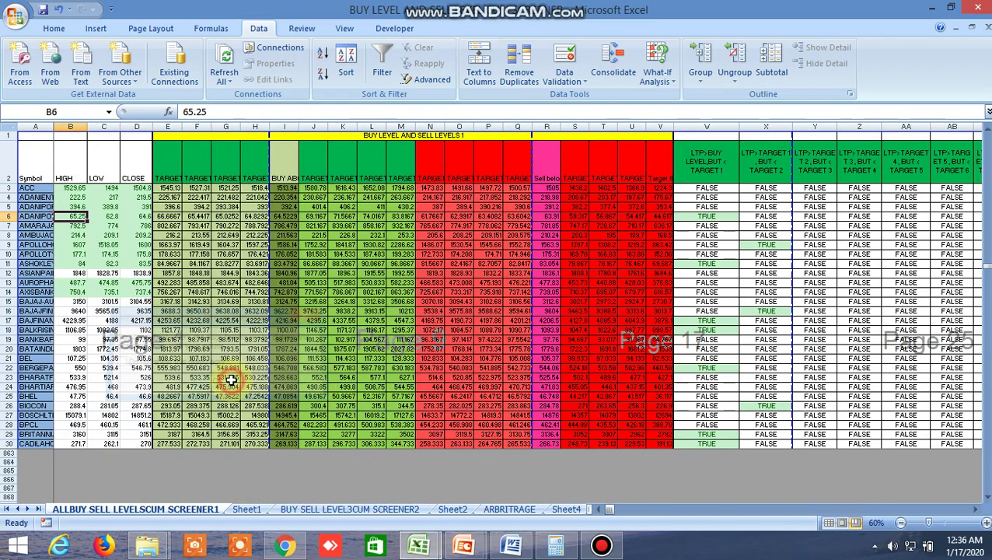
pyautogui.click(844, 523)
pyautogui.click(470, 311)
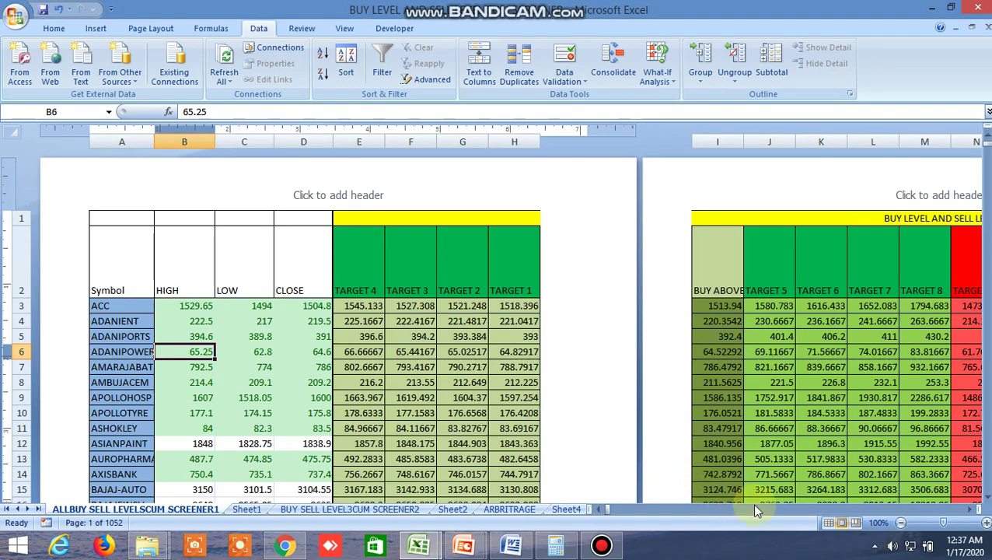
pyautogui.click(830, 523)
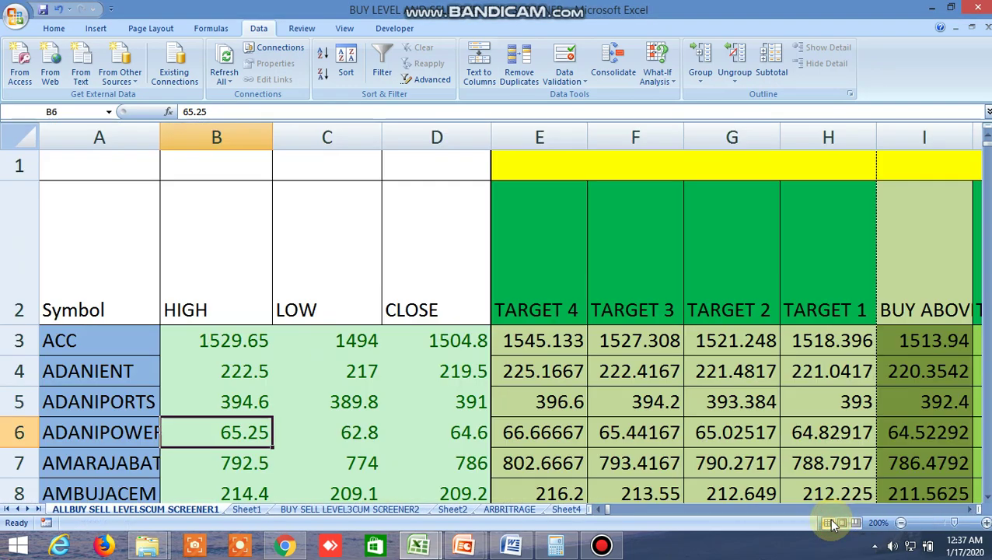
# Look through the symbol list down to the NIFTY & BANKNIFTY section and check its futures and index rows.
pyautogui.click(445, 430)
pyautogui.scroll(-7, 341, 402)
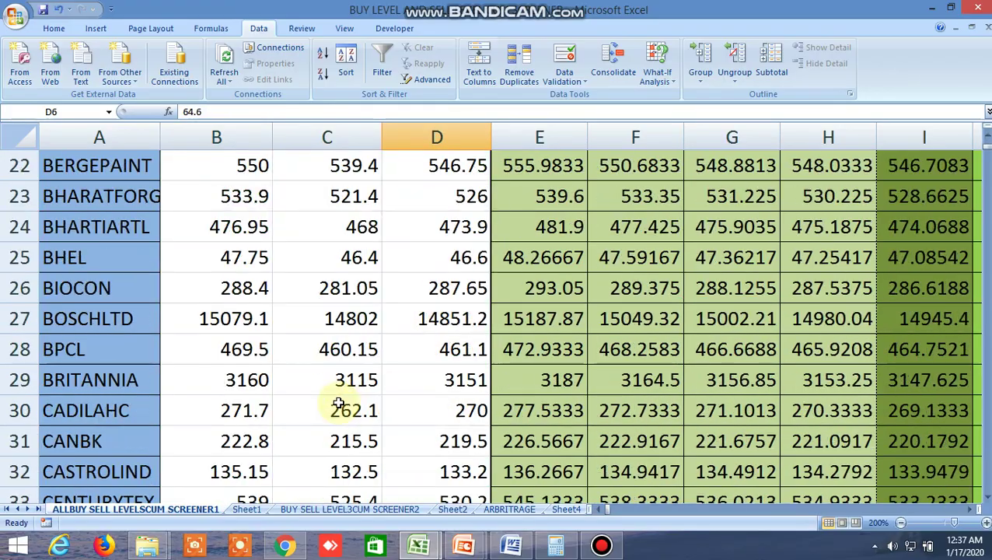
pyautogui.scroll(5, 341, 402)
pyautogui.scroll(-4, 339, 403)
pyautogui.scroll(-20, 337, 404)
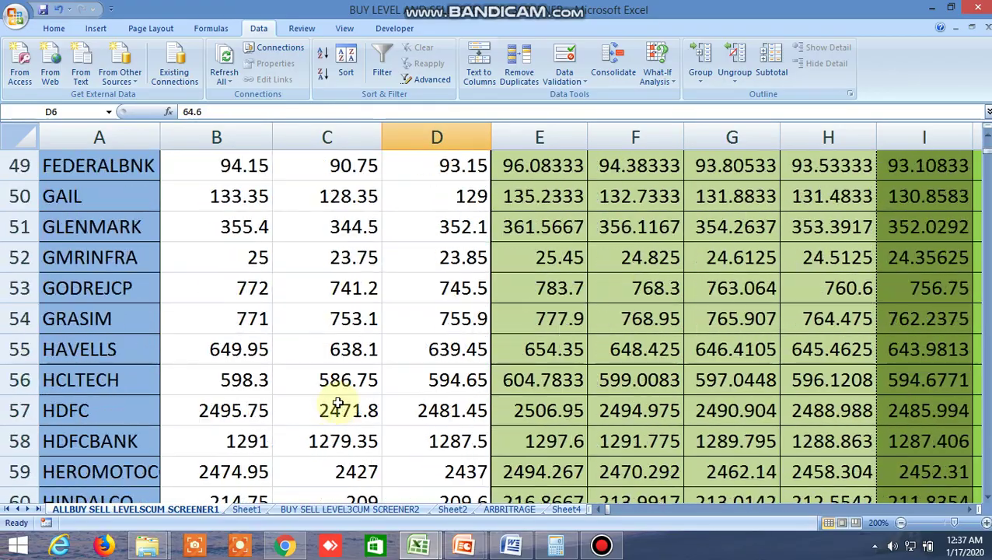
pyautogui.scroll(-20, 338, 403)
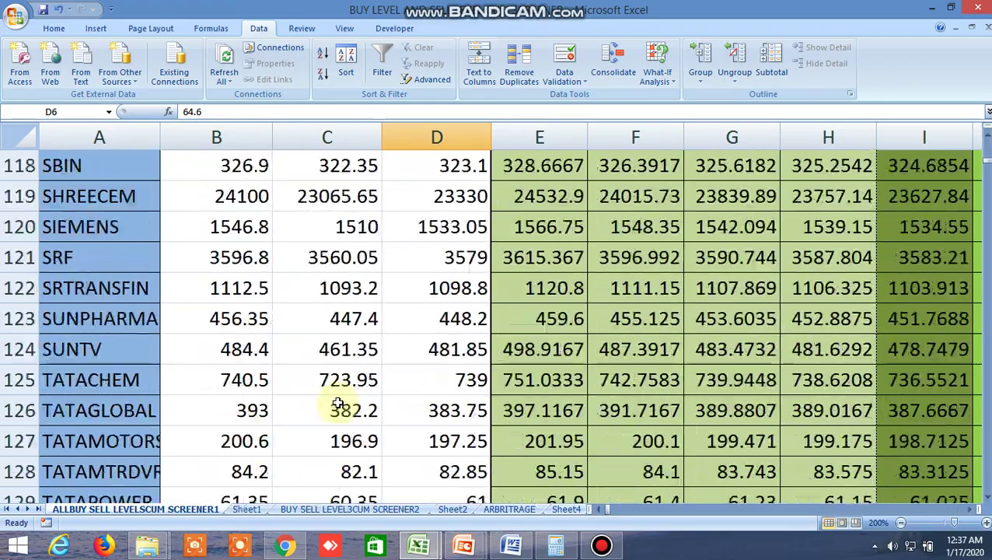
pyautogui.scroll(-2, 338, 403)
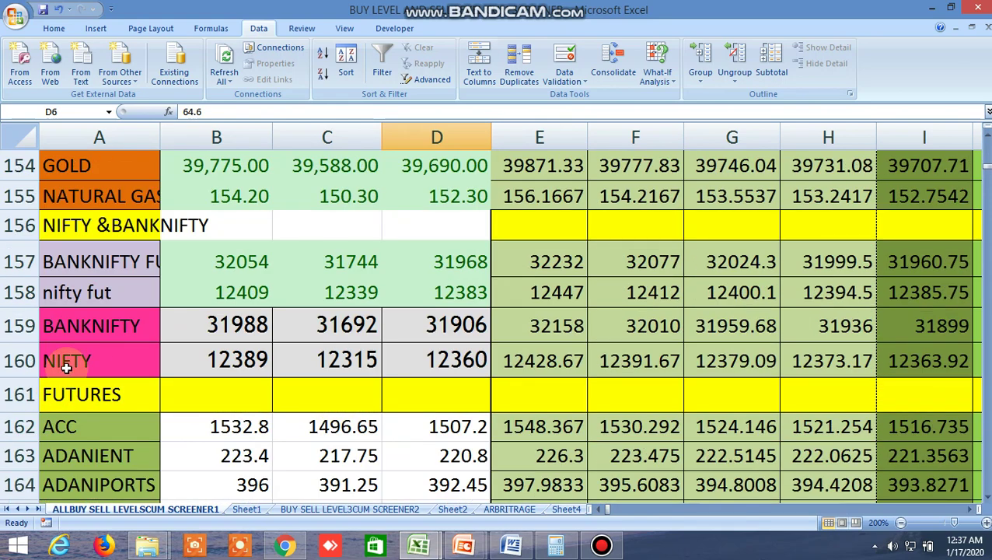
pyautogui.click(113, 265)
pyautogui.click(101, 289)
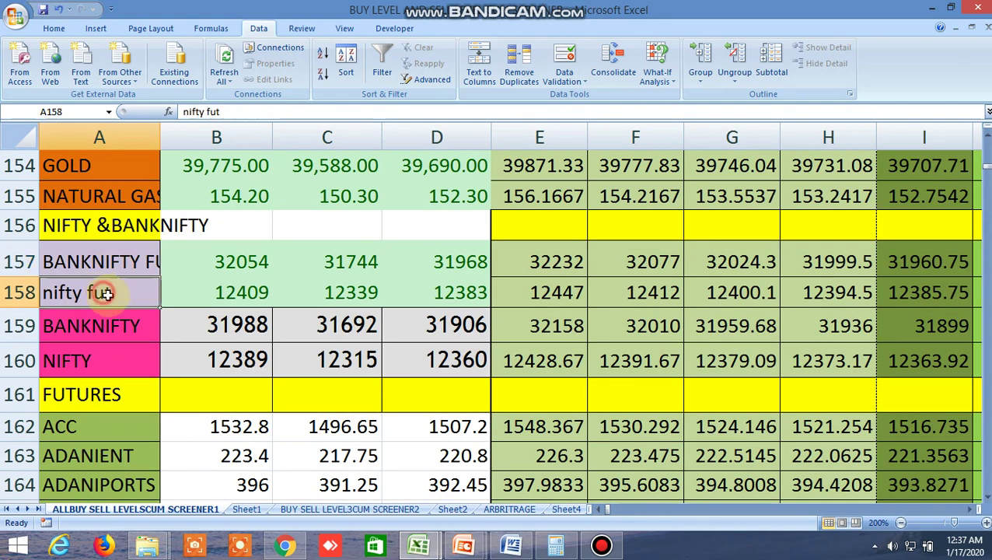
pyautogui.click(109, 325)
pyautogui.click(90, 360)
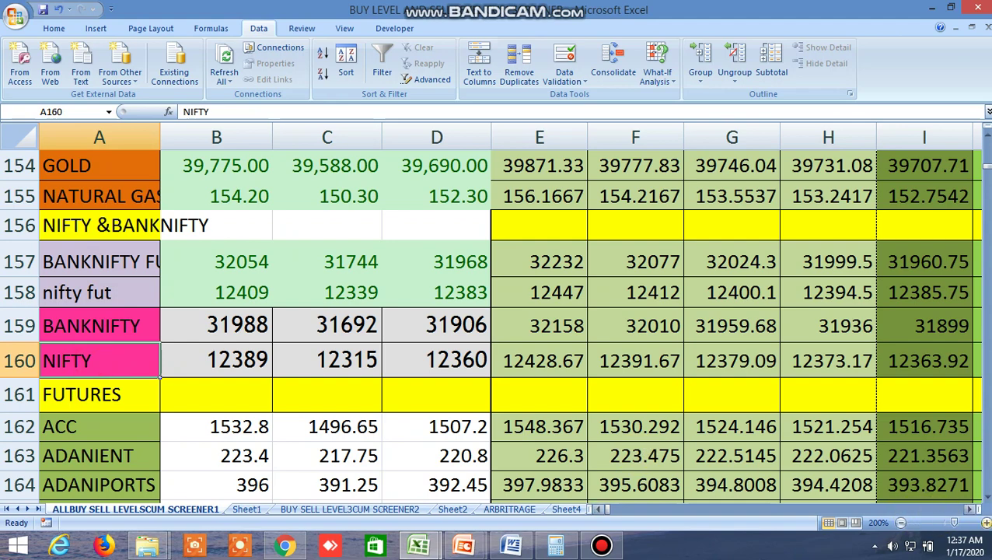
# Check the target and sell level columns of the NIFTY and BANKNIFTY rows.
pyautogui.click(974, 510)
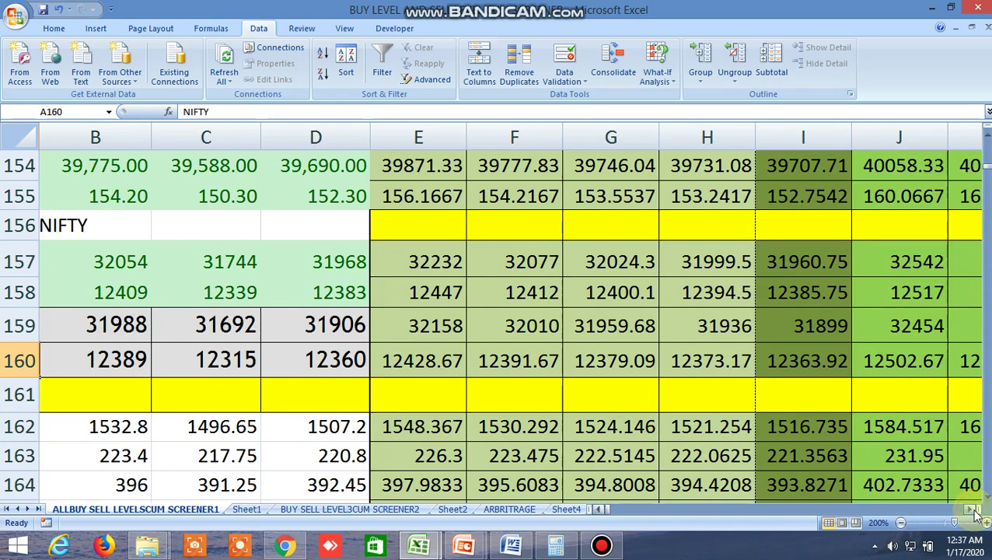
pyautogui.click(975, 510)
pyautogui.click(974, 510)
pyautogui.click(974, 510)
pyautogui.click(975, 511)
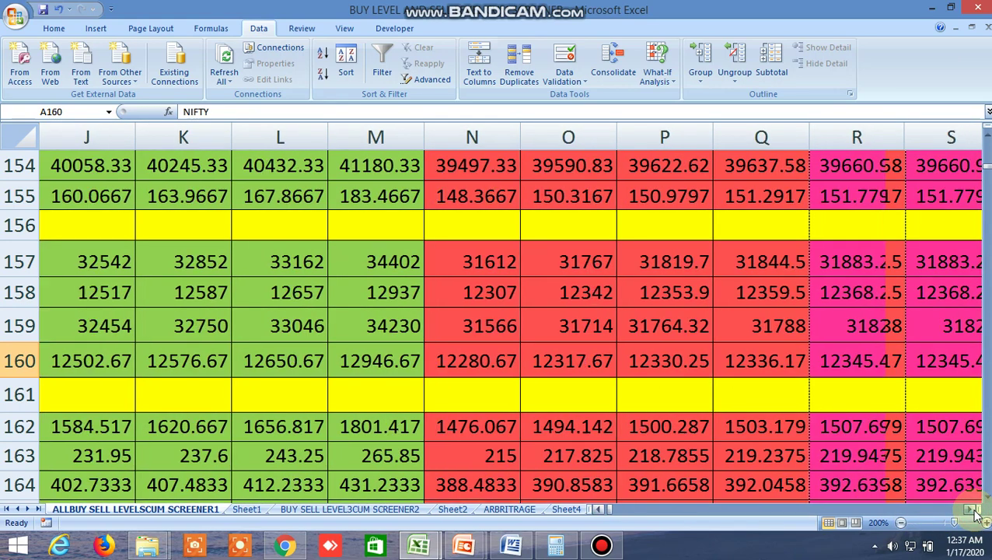
pyautogui.click(974, 510)
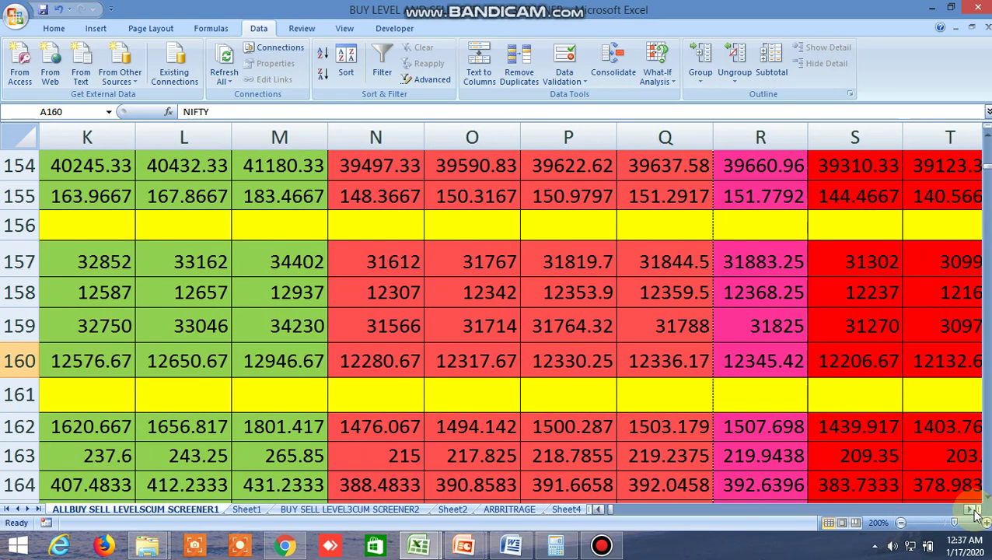
# Freeze header rows 1 and 2 and the Symbol column by applying Freeze Panes at cell B3.
pyautogui.click(609, 513)
pyautogui.click(609, 513)
pyautogui.scroll(15, 178, 307)
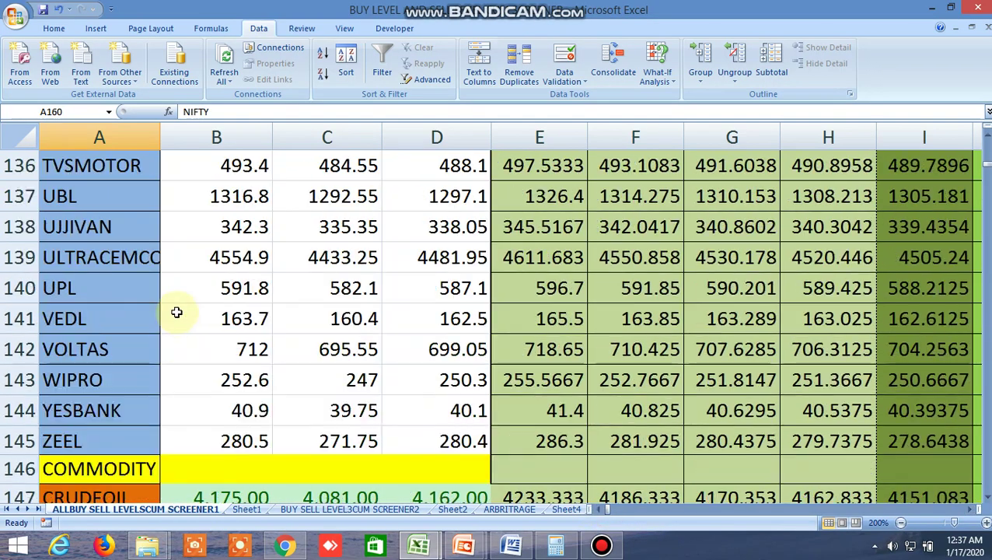
pyautogui.scroll(20, 193, 260)
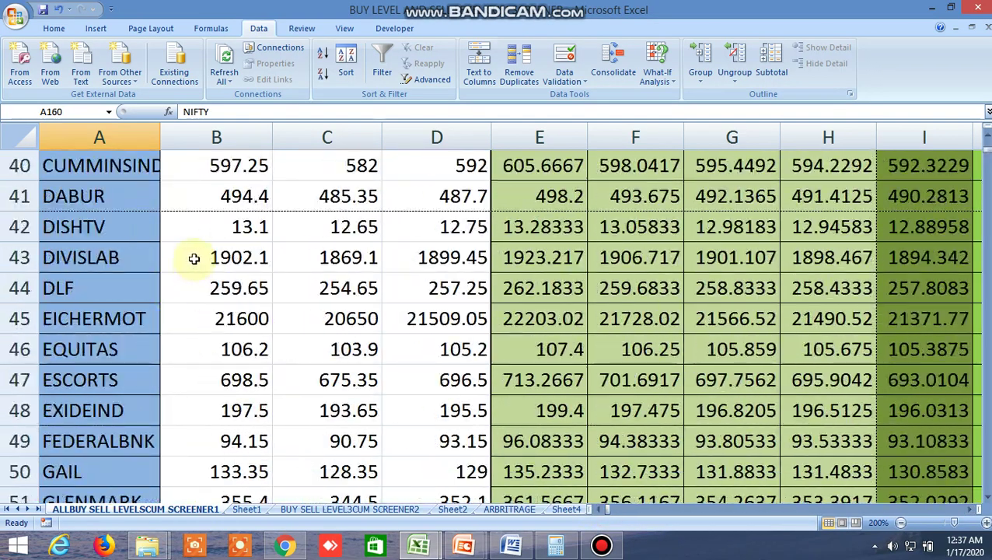
pyautogui.scroll(3, 194, 255)
pyautogui.click(200, 340)
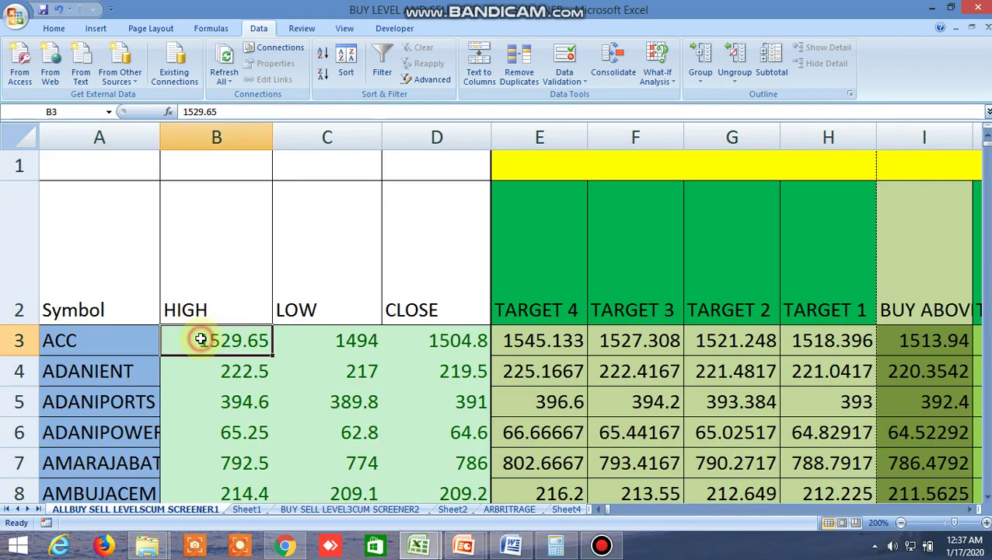
pyautogui.click(348, 31)
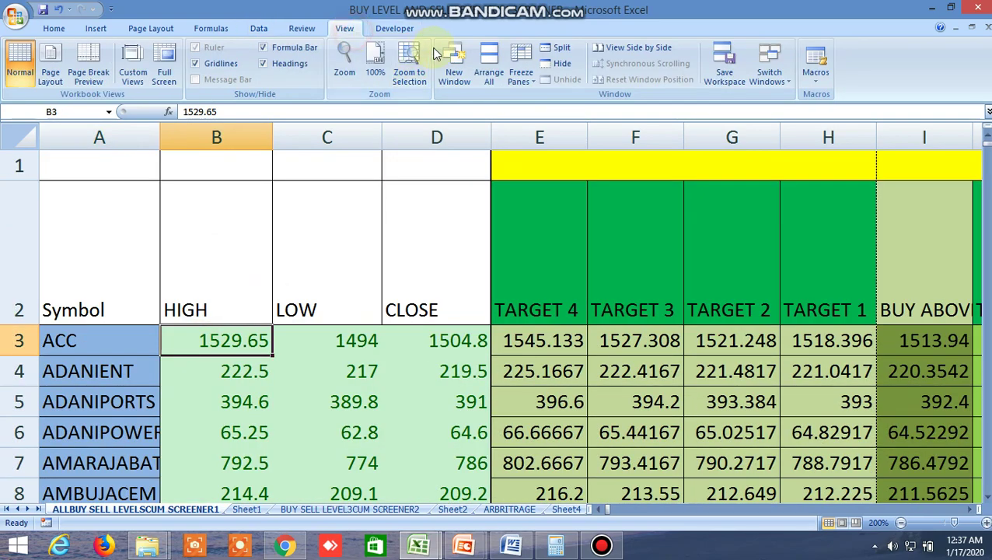
pyautogui.click(521, 64)
pyautogui.click(557, 104)
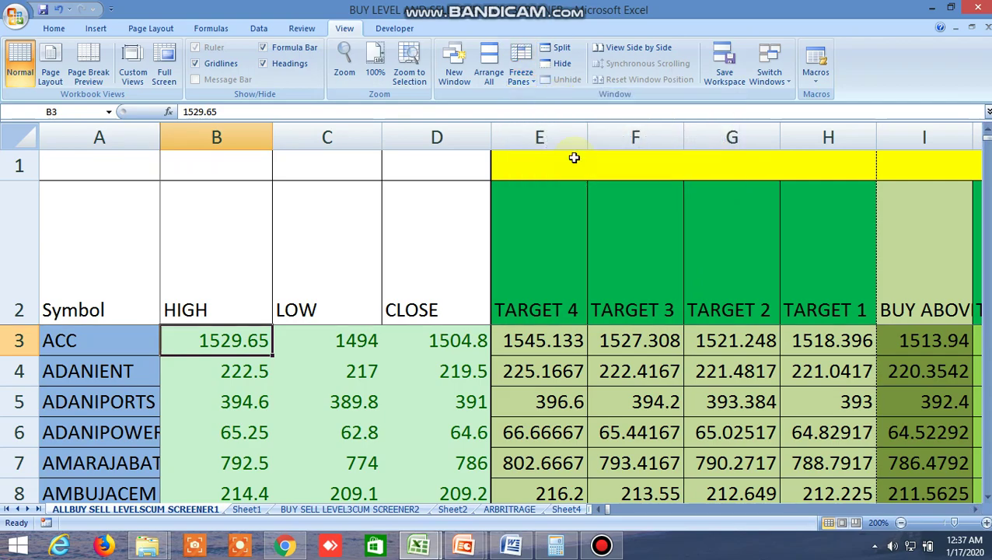
# Examine the NIFTY and BANKNIFTY rows across the sheet, from prices and buy levels to the linear regression and trend columns.
pyautogui.scroll(-15, 587, 381)
pyautogui.scroll(-20, 622, 438)
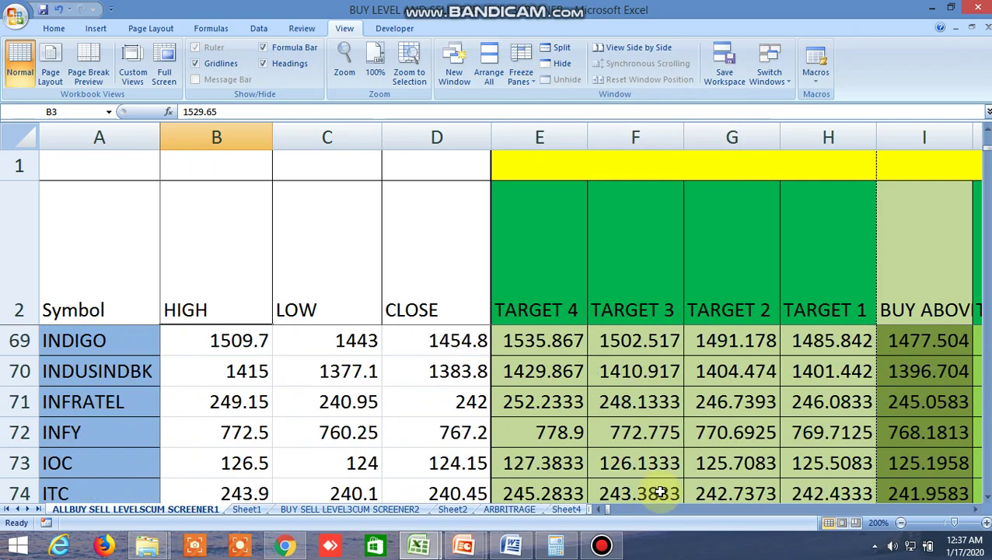
pyautogui.scroll(-6, 669, 488)
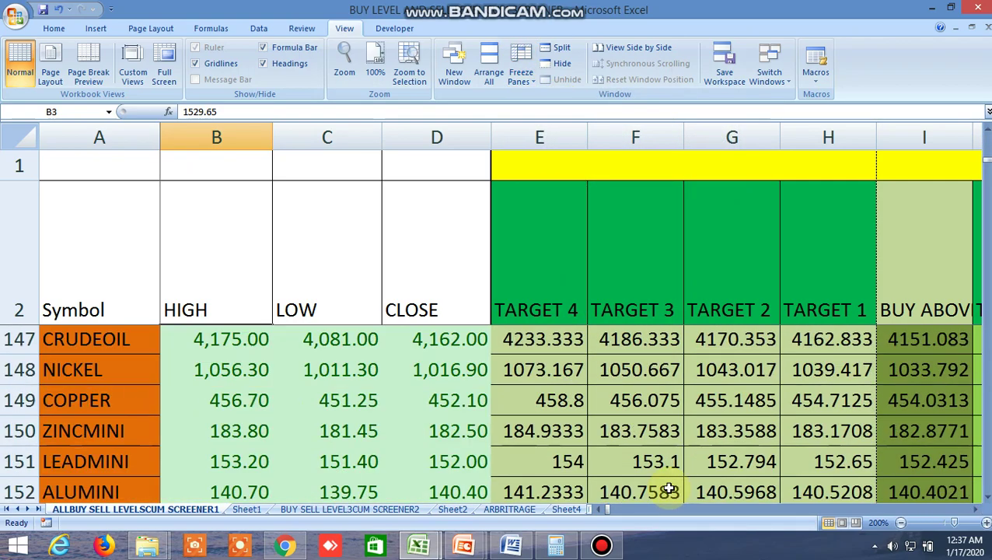
pyautogui.scroll(1, 668, 486)
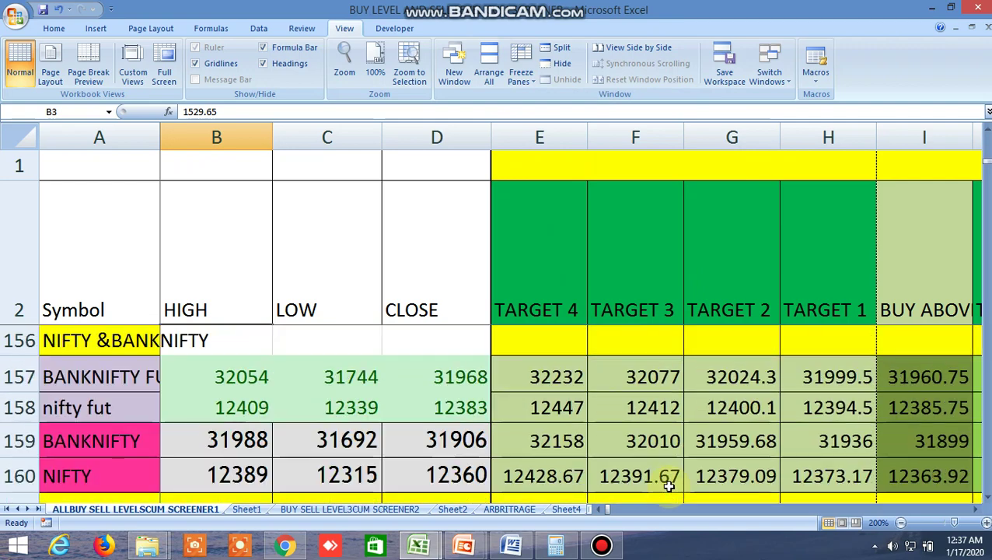
pyautogui.click(976, 509)
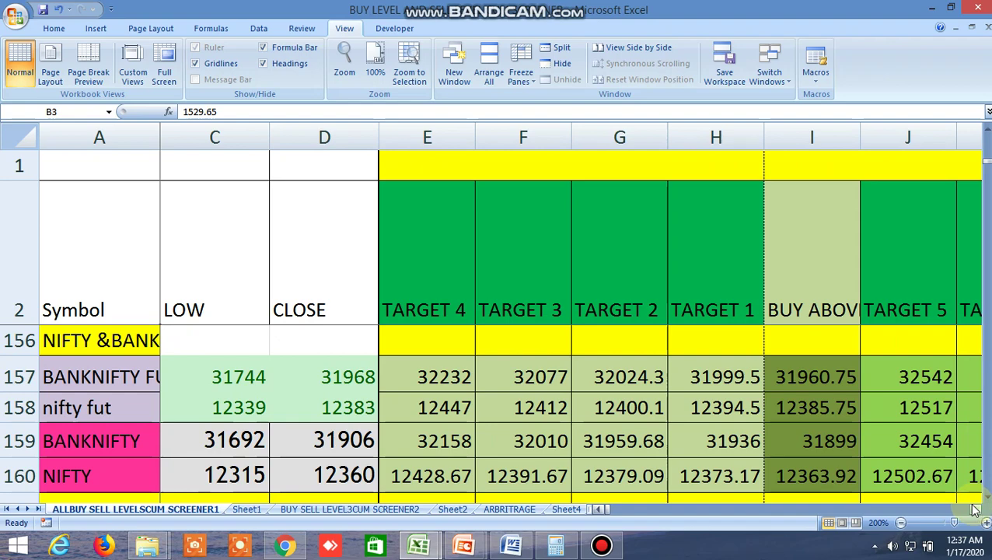
pyautogui.moveTo(978, 510); pyautogui.dragTo(979, 509)
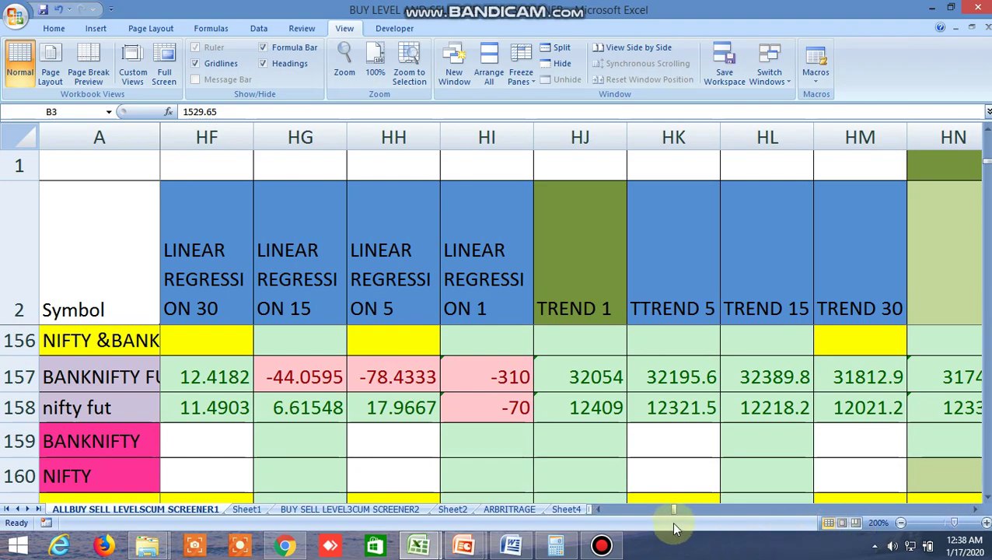
pyautogui.moveTo(675, 514); pyautogui.dragTo(602, 513)
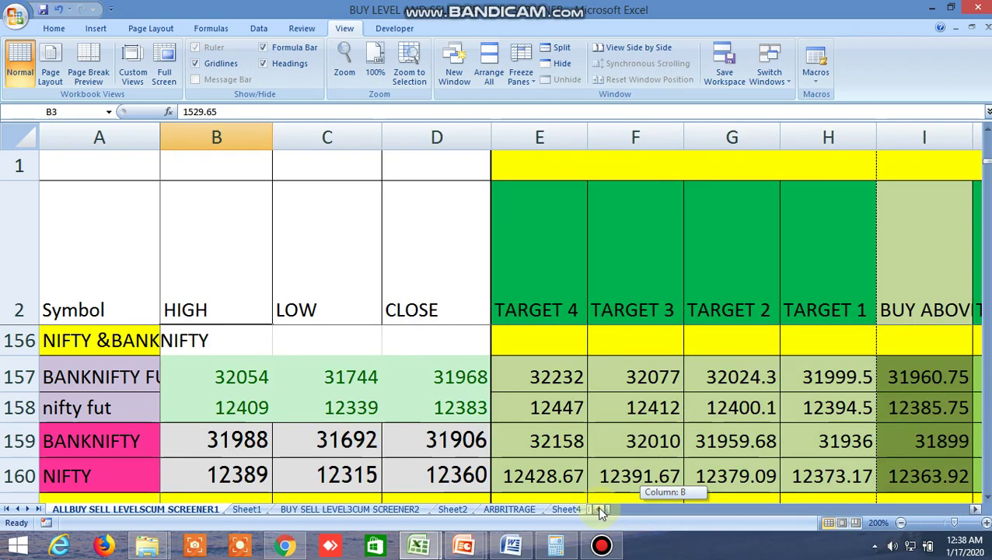
# Examine the commodity rows across the sheet, including the moving average crosses, Tirone level, trend and Quartile 1 columns.
pyautogui.scroll(3, 594, 493)
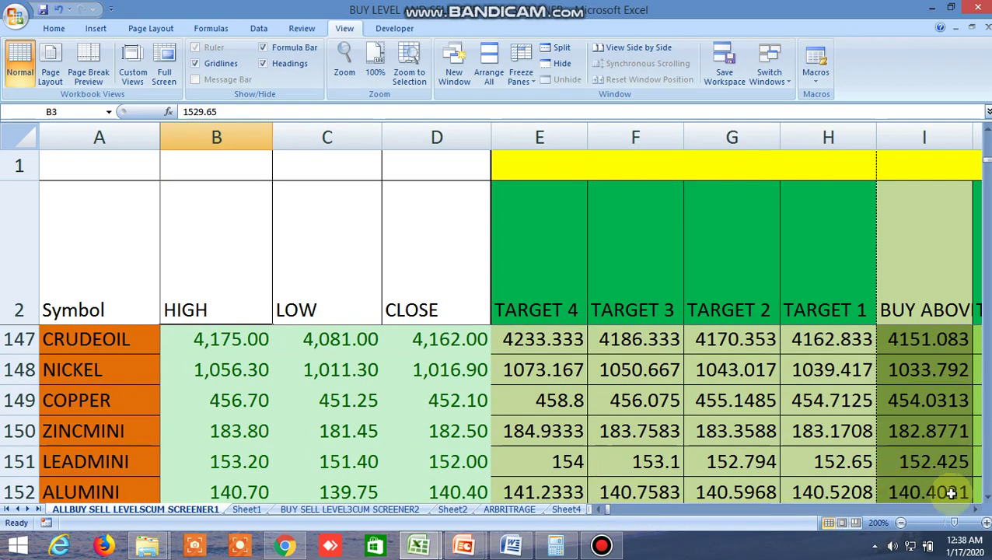
pyautogui.moveTo(979, 513); pyautogui.dragTo(978, 513)
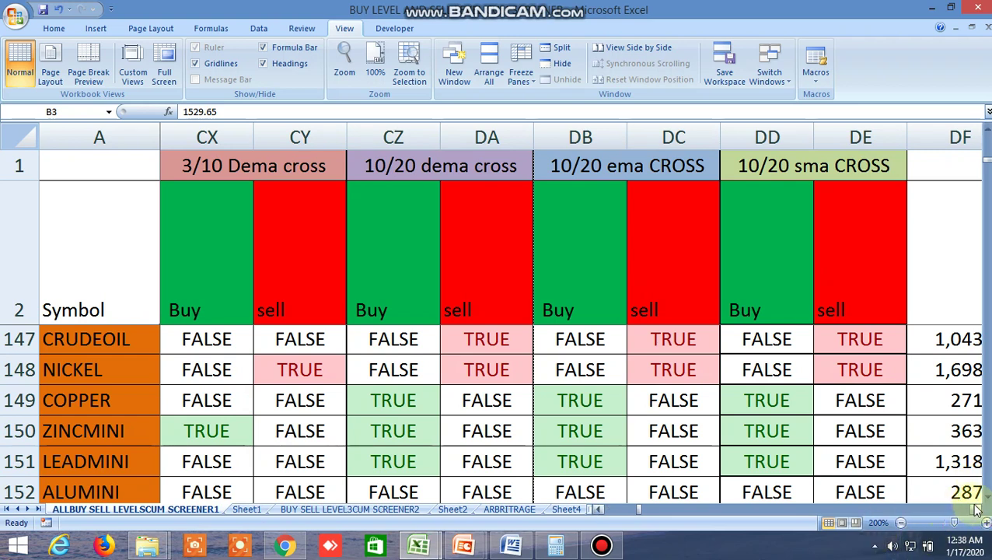
pyautogui.moveTo(978, 509); pyautogui.dragTo(977, 507)
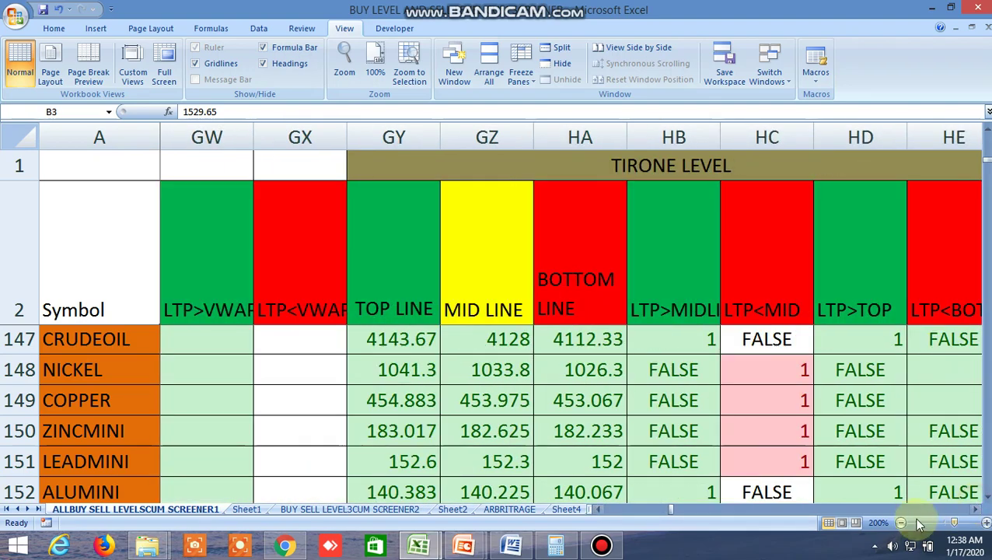
pyautogui.moveTo(670, 513); pyautogui.dragTo(601, 514)
pyautogui.moveTo(984, 504); pyautogui.dragTo(979, 509)
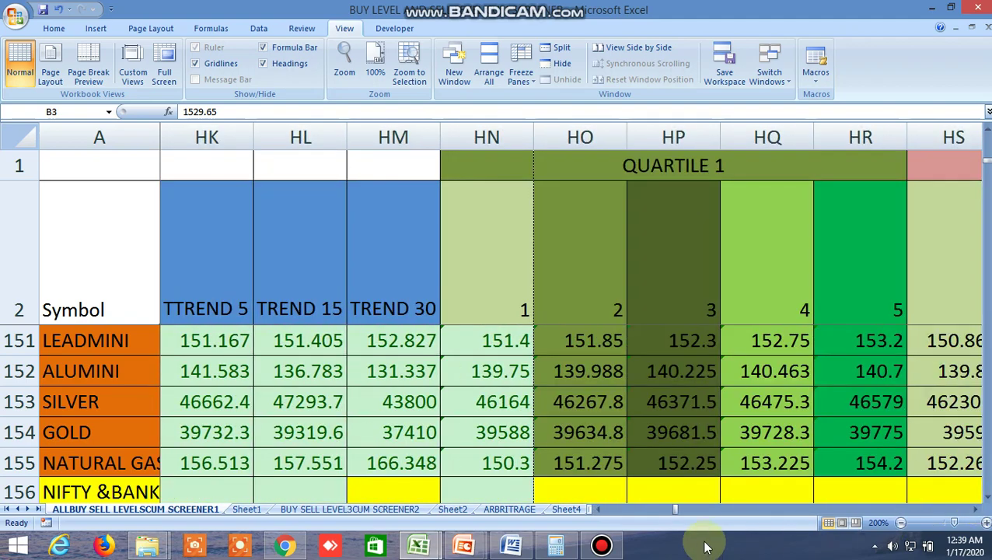
# Examine the futures rows from APOLLOTYRE to BAJAJ-AUTO, from the price and target columns to the LTP level conditions.
pyautogui.moveTo(675, 511); pyautogui.dragTo(585, 511)
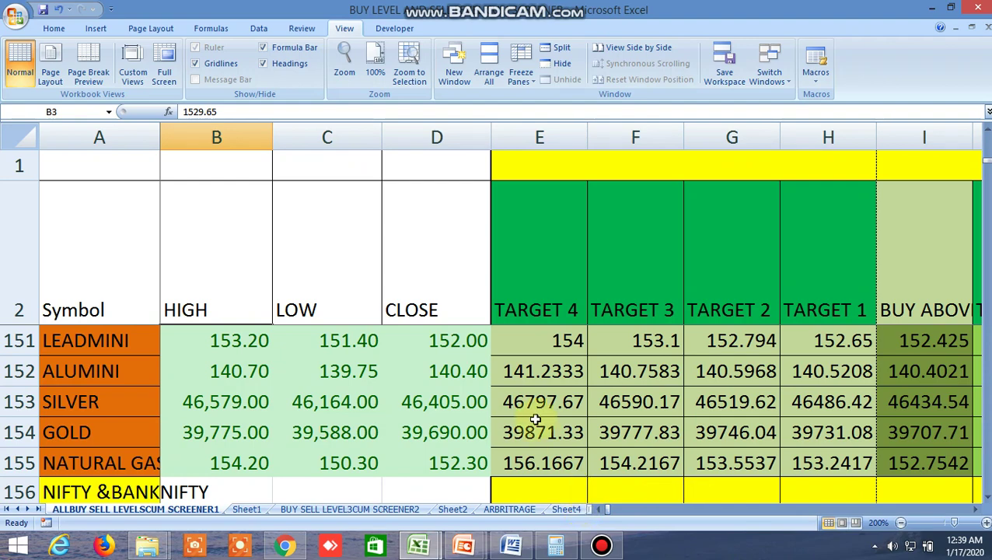
pyautogui.scroll(-6, 533, 422)
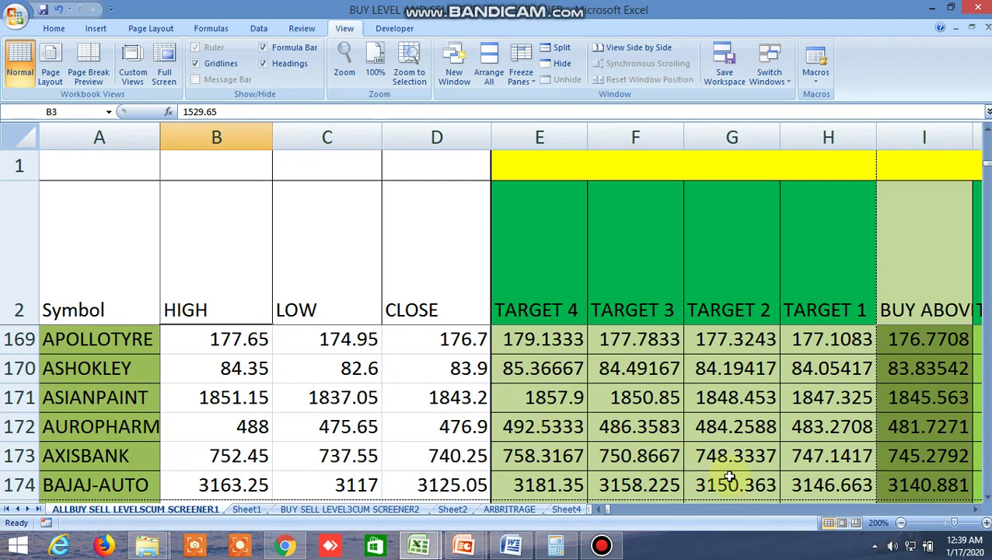
pyautogui.moveTo(975, 511); pyautogui.dragTo(975, 511)
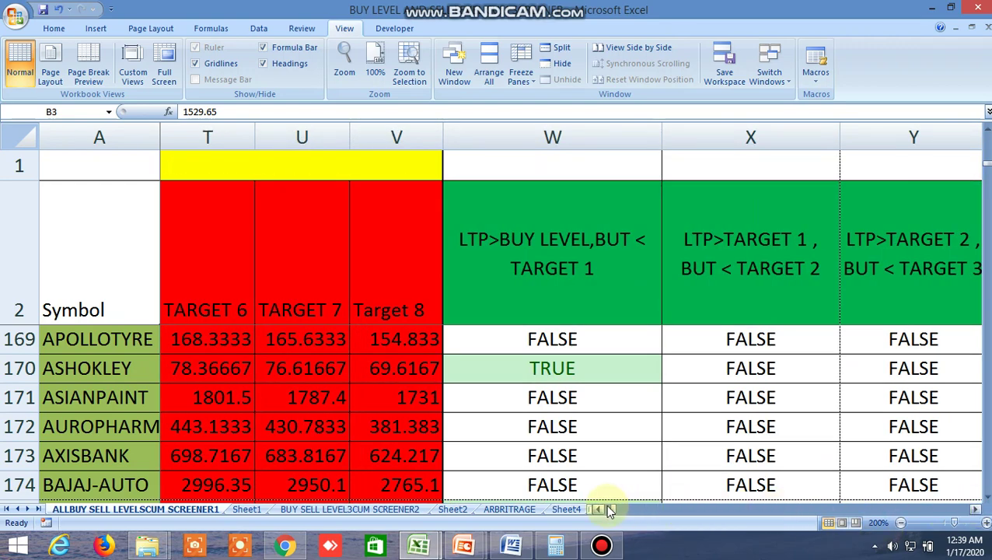
pyautogui.moveTo(614, 509); pyautogui.dragTo(595, 510)
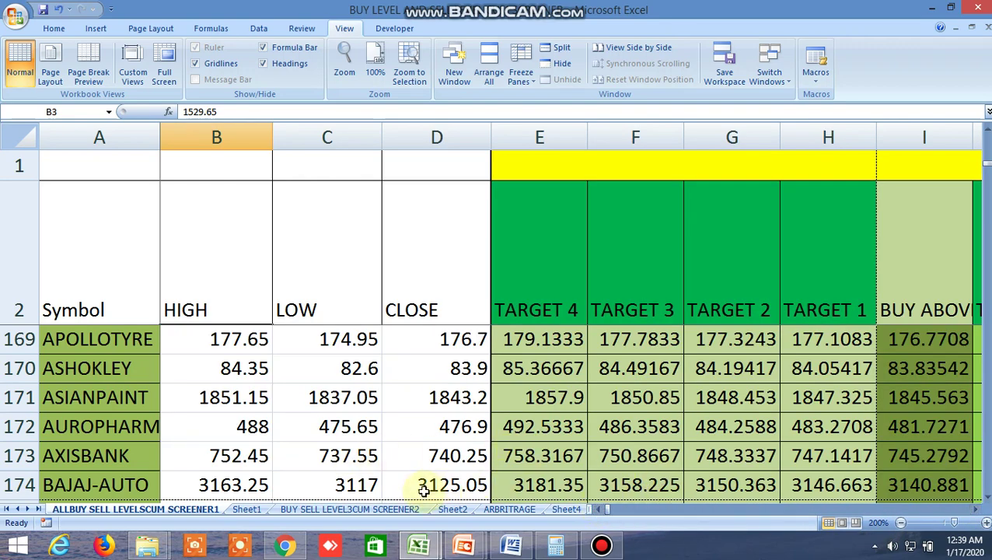
# Go to the BUY SELL LEVEL3CUM SCREENER2 sheet and inspect the 100 MA CUT formula in the ACC row.
pyautogui.click(381, 509)
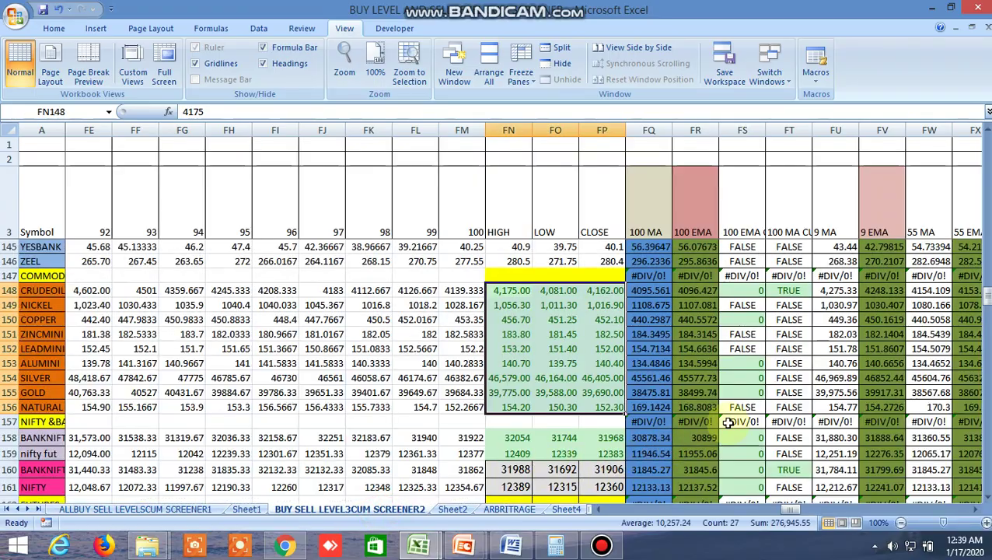
pyautogui.scroll(20, 764, 380)
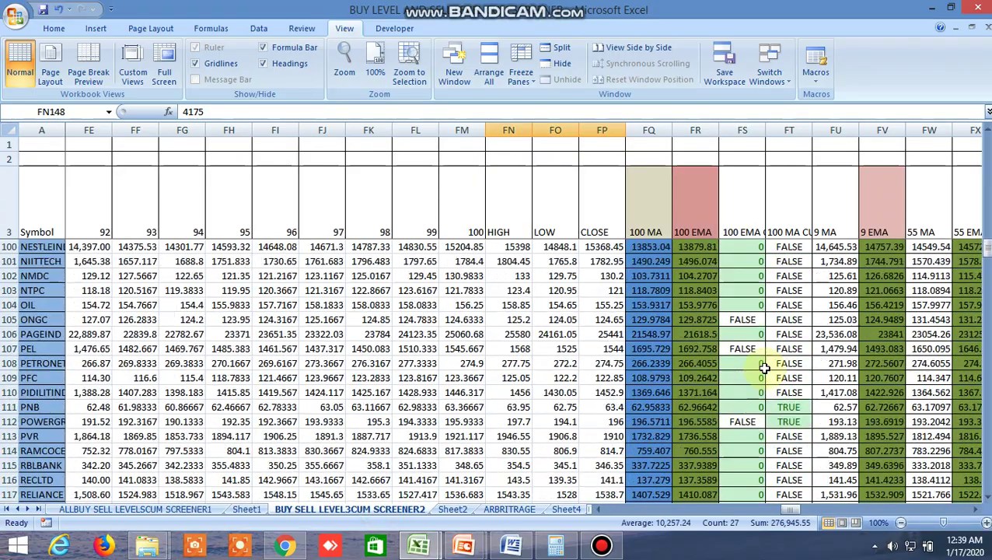
pyautogui.scroll(20, 765, 362)
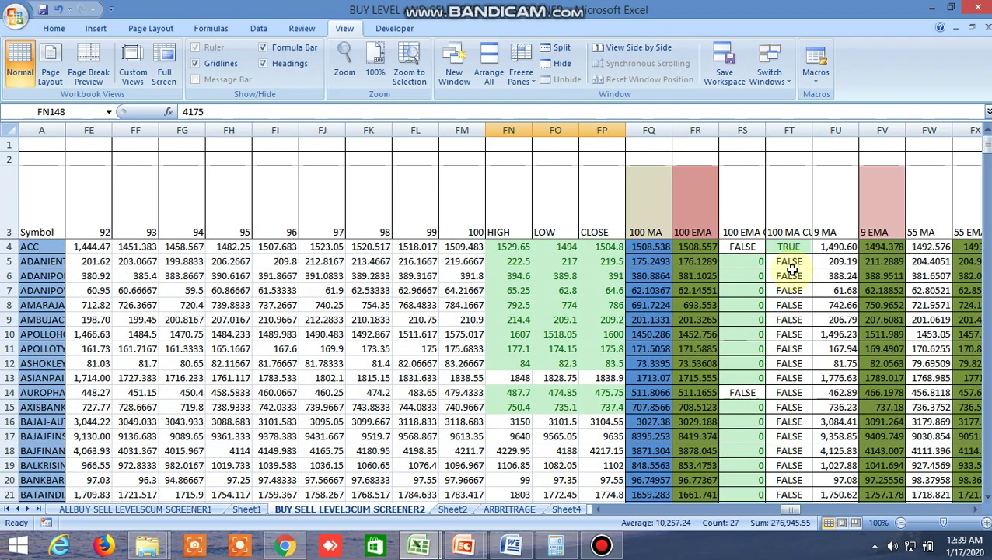
pyautogui.click(793, 248)
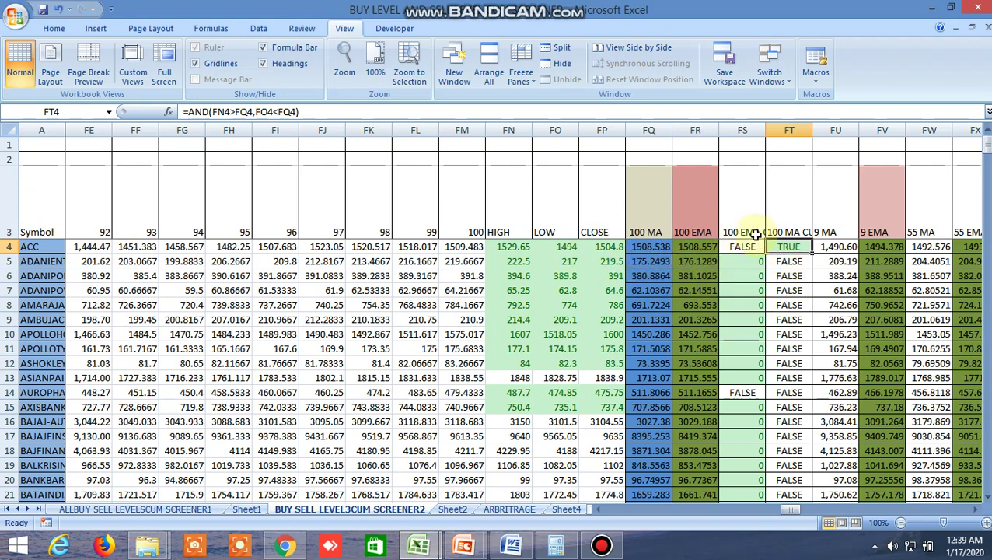
pyautogui.click(798, 225)
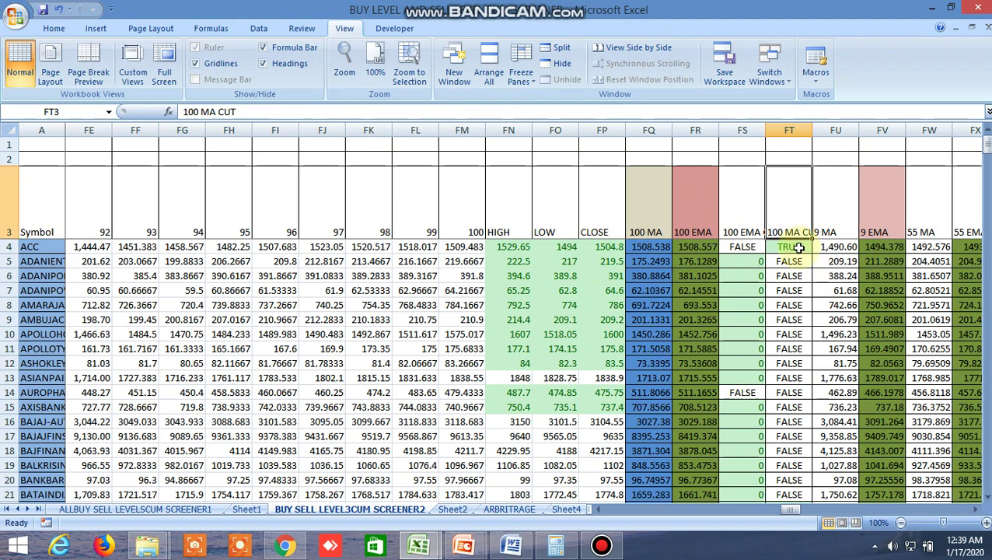
pyautogui.click(797, 247)
# Check ACC's HIGH, LOW and CLOSE values beside its 100 MA.
pyautogui.click(511, 249)
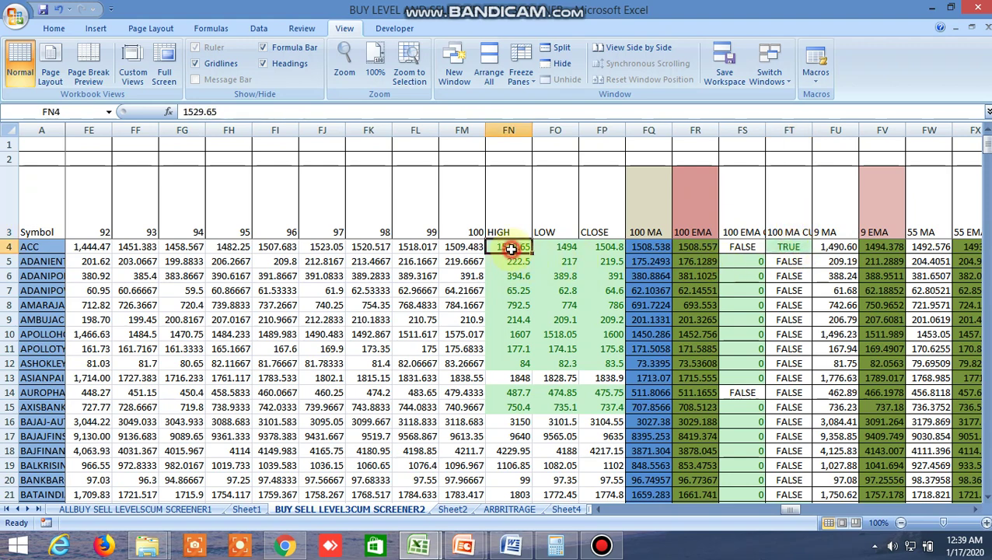
pyautogui.click(553, 247)
pyautogui.click(608, 250)
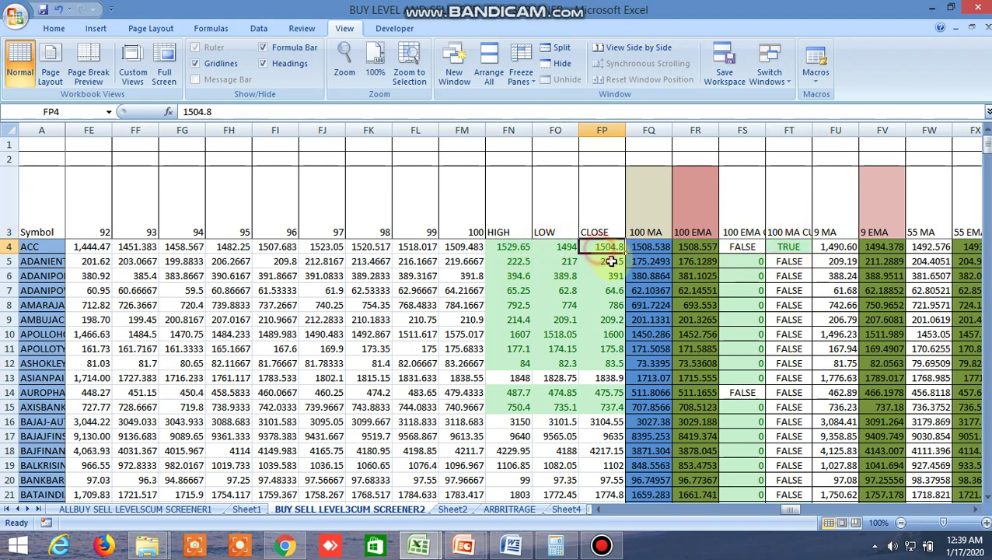
pyautogui.click(506, 248)
pyautogui.click(561, 247)
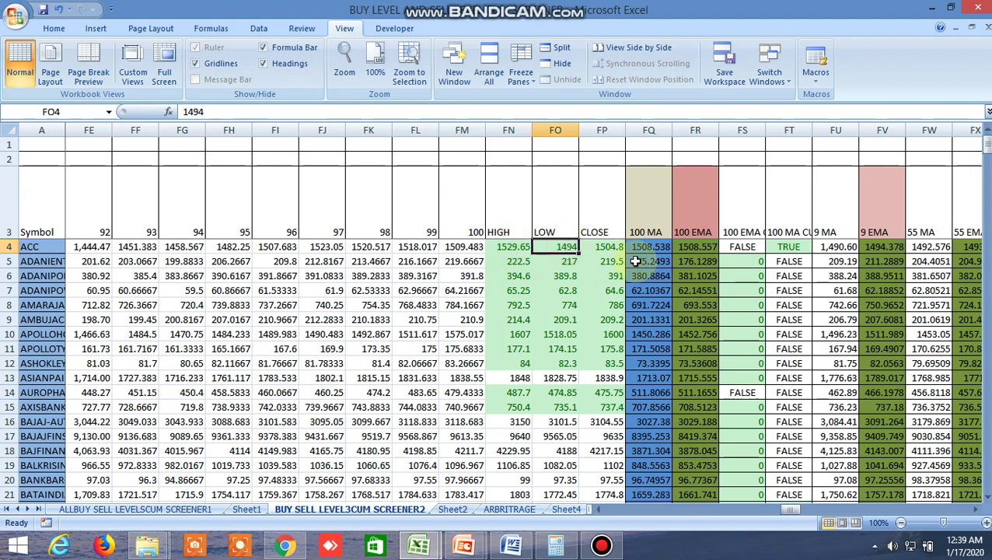
# Switch to Kite in Chrome, find ACC in watchlist 1 and open its chart.
pyautogui.click(303, 550)
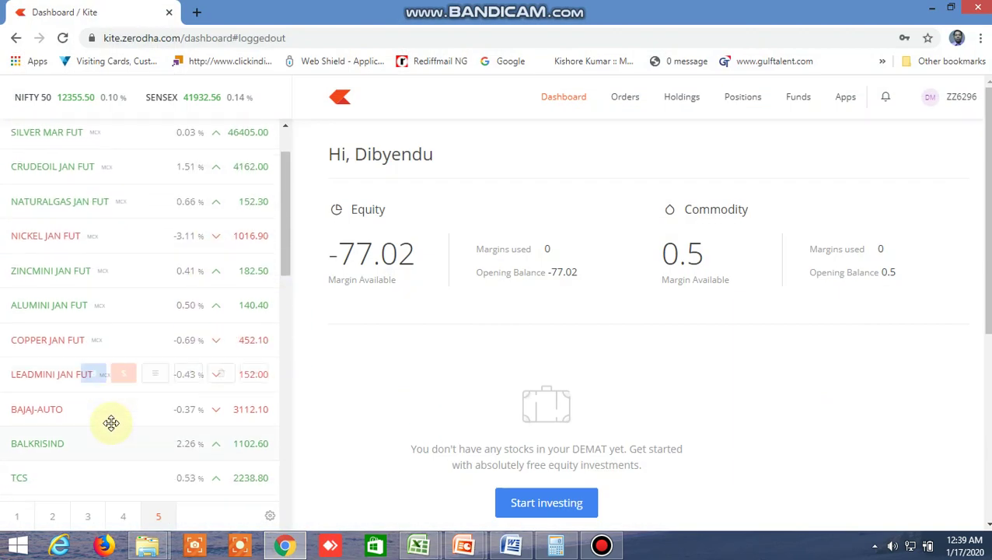
pyautogui.scroll(-2, 110, 421)
pyautogui.scroll(-3, 111, 422)
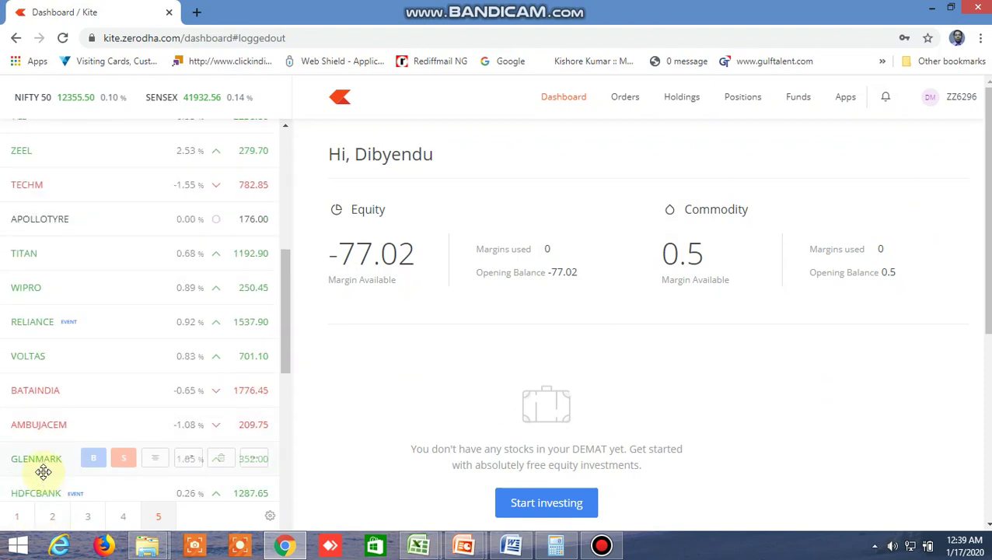
pyautogui.scroll(-3, 107, 443)
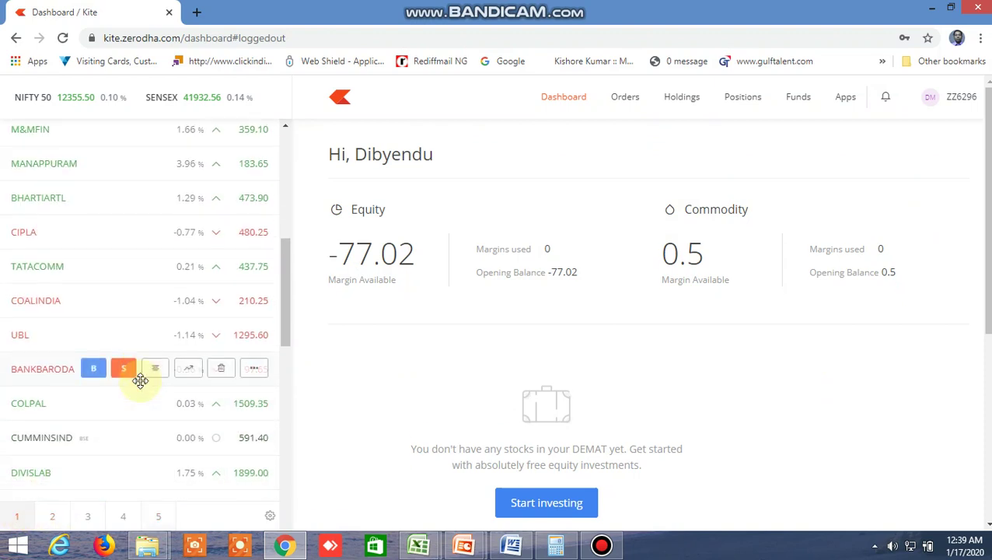
pyautogui.scroll(-3, 140, 381)
pyautogui.scroll(-6, 140, 381)
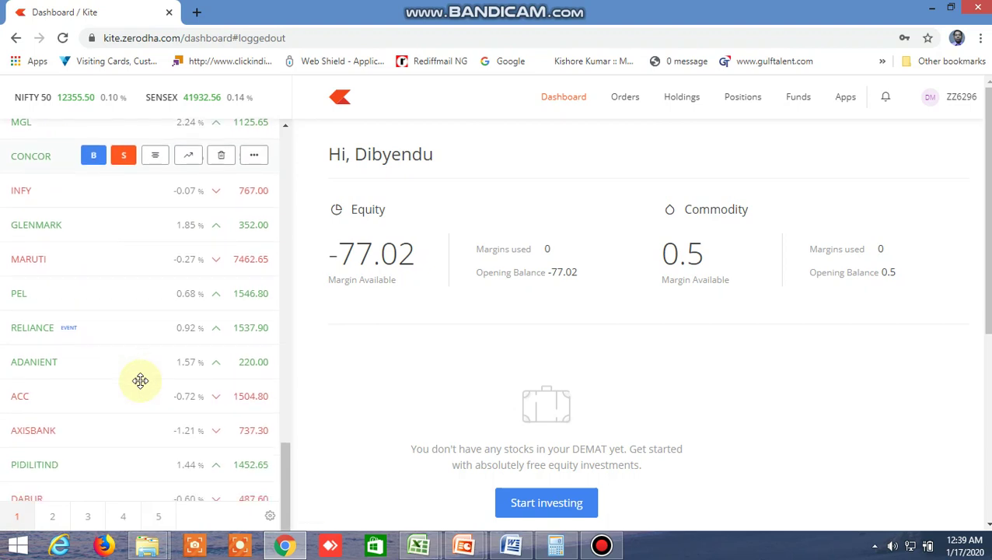
pyautogui.click(193, 353)
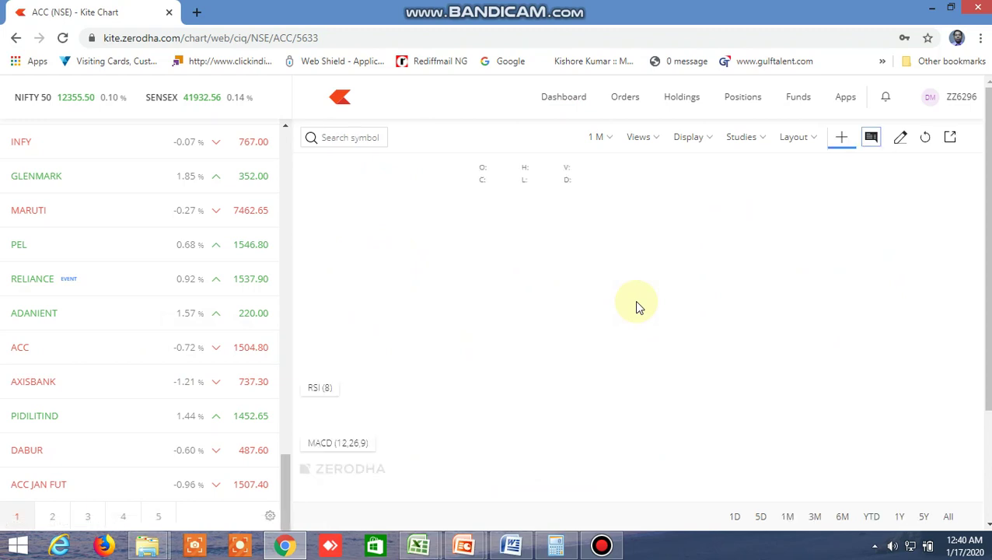
# Set the ACC chart to the 1 D interval with the Candle style and enlarge the most recent candles.
pyautogui.click(613, 137)
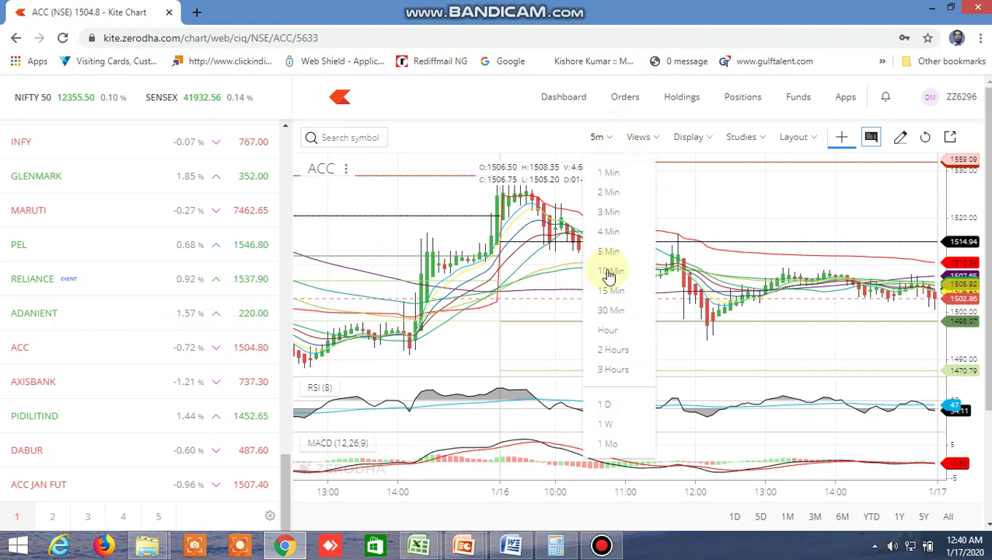
pyautogui.click(611, 406)
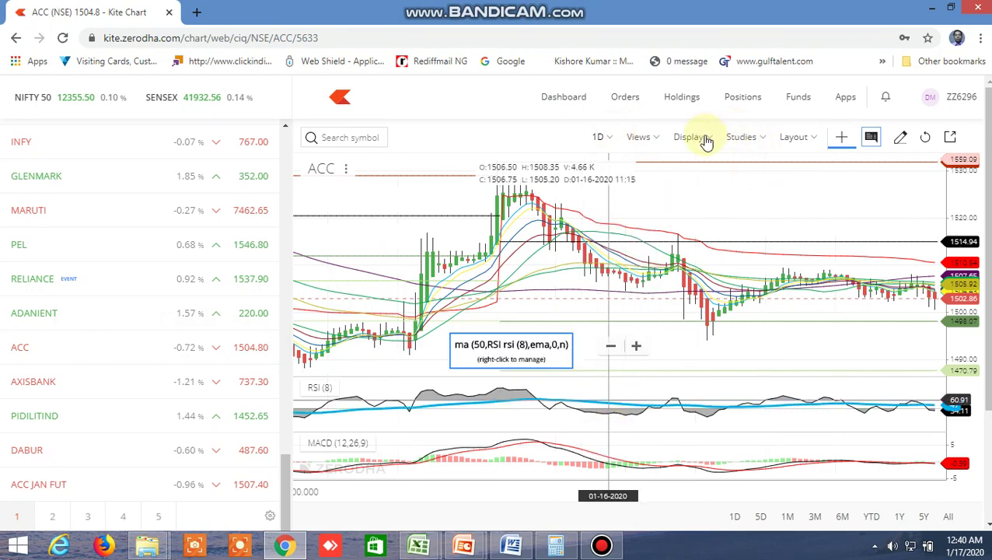
pyautogui.click(703, 139)
pyautogui.click(708, 193)
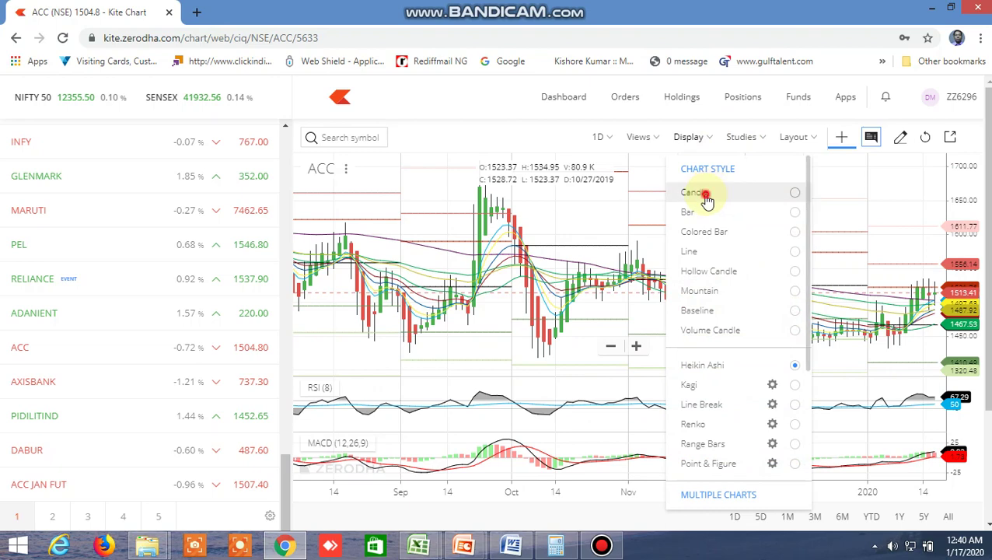
pyautogui.scroll(5, 806, 365)
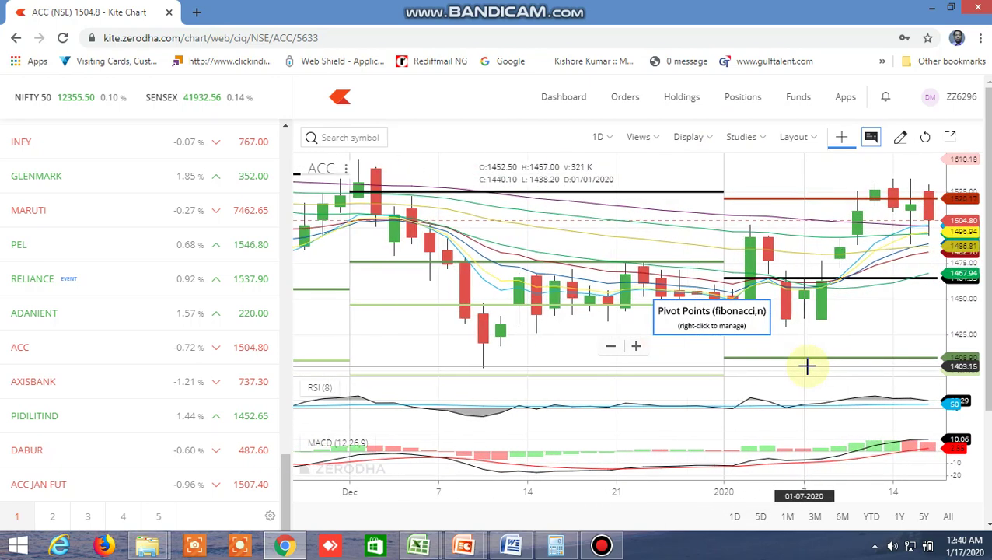
pyautogui.scroll(3, 806, 366)
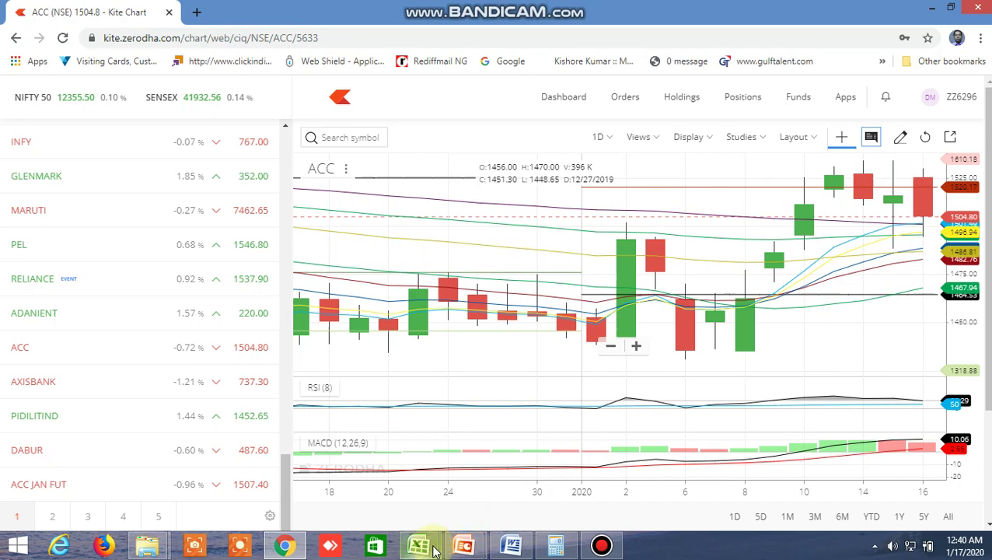
# Return to the Excel workbook and inspect the 100 MA CUT formulas of BEL, CASTROLIND and CONCOR.
pyautogui.moveTo(434, 549)
pyautogui.click(371, 478)
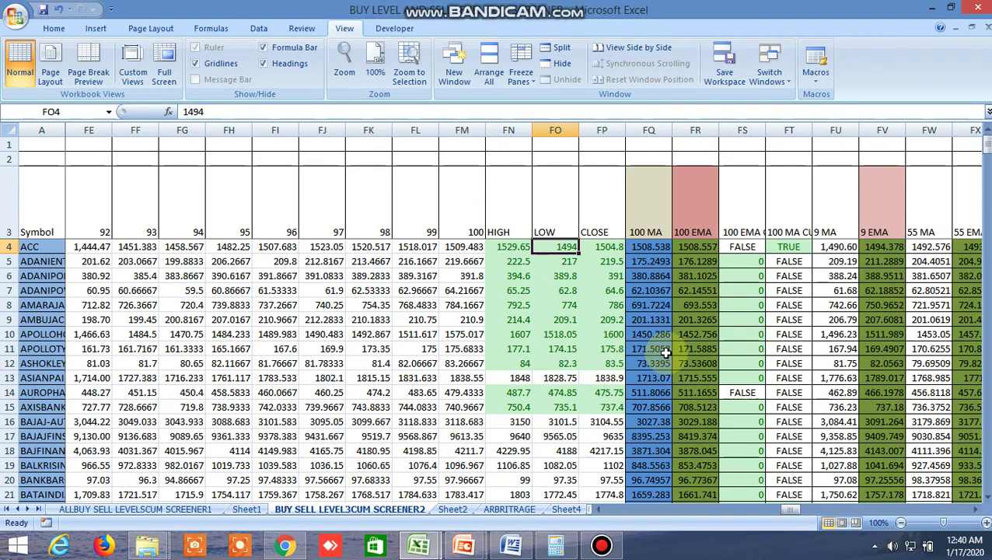
pyautogui.scroll(-5, 731, 350)
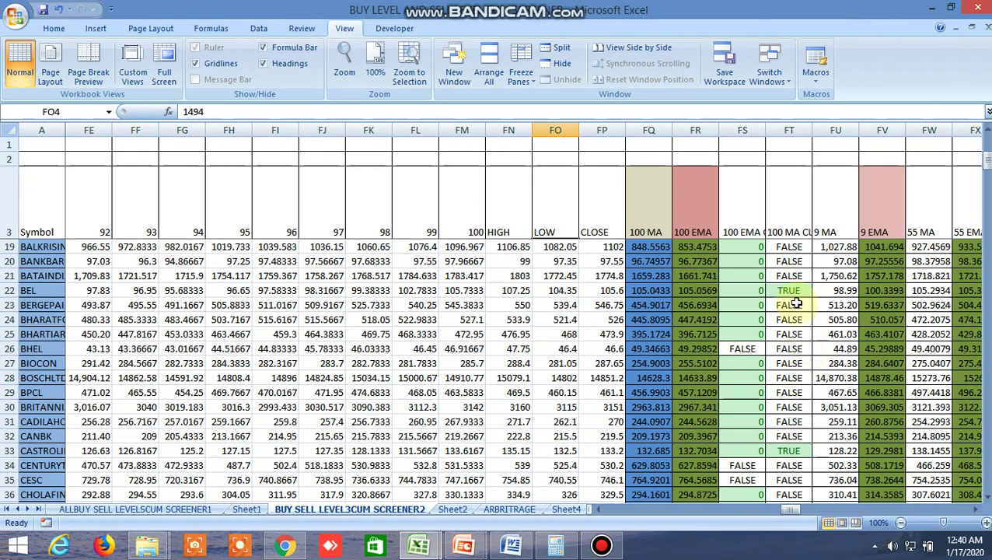
pyautogui.click(796, 290)
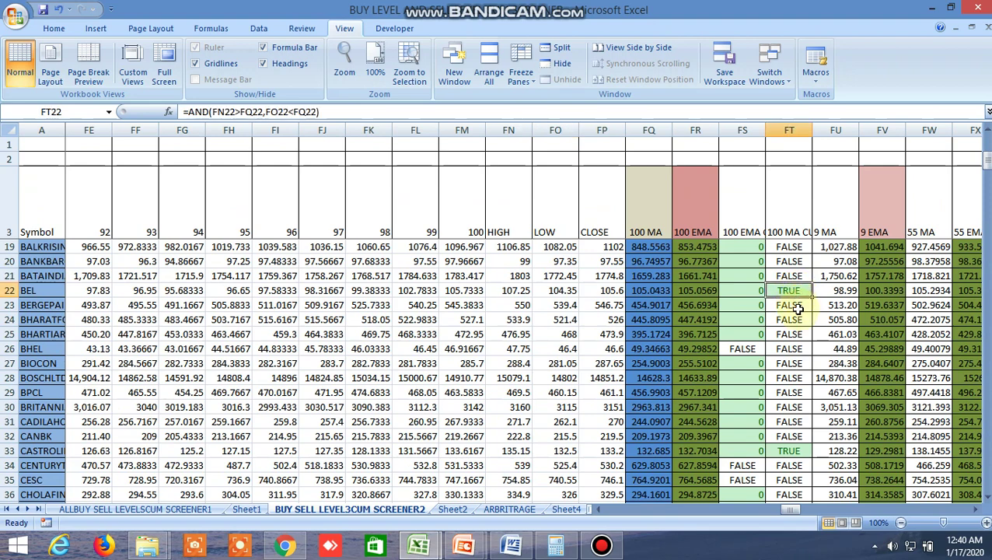
pyautogui.scroll(-2, 785, 395)
pyautogui.click(791, 365)
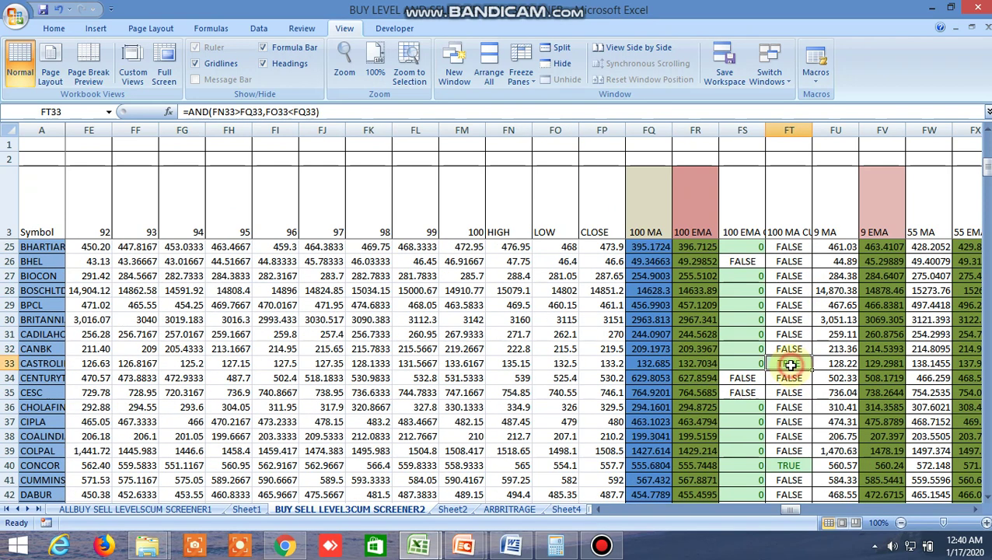
pyautogui.scroll(-2, 798, 386)
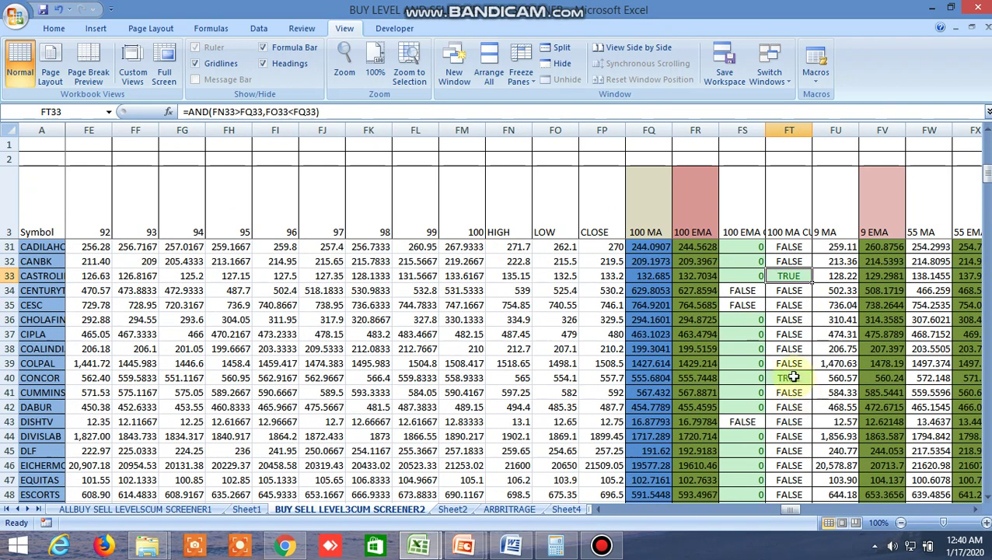
pyautogui.click(793, 378)
pyautogui.scroll(-2, 794, 389)
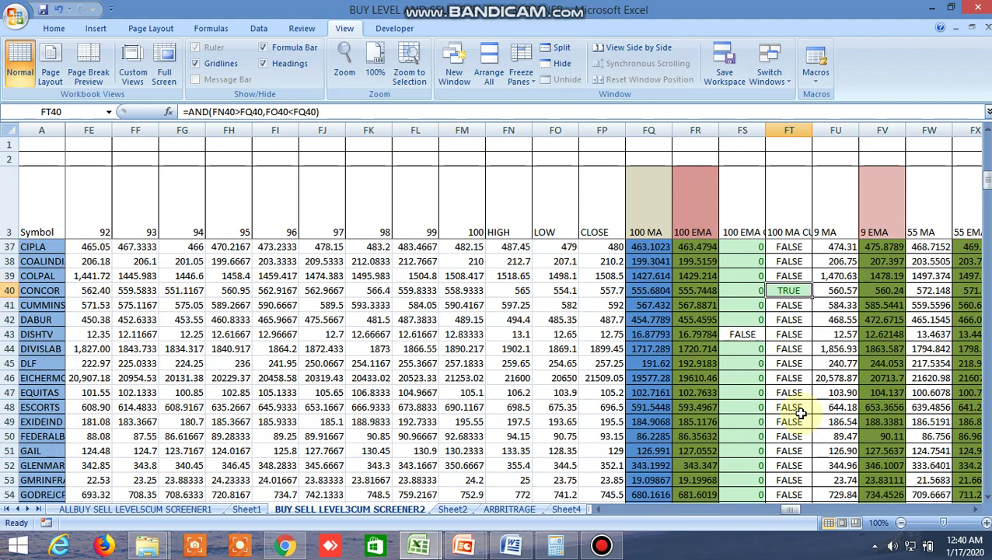
# Open the INSIDE THE BAR WITH NR7 sheet and review its daily price rows from the indices up to ACC.
pyautogui.click(565, 510)
pyautogui.click(580, 510)
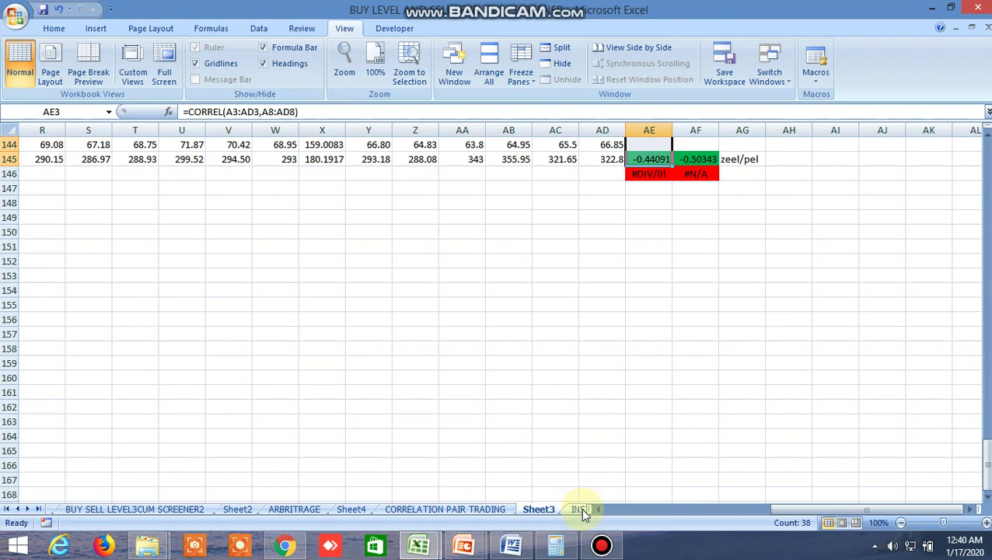
pyautogui.click(580, 509)
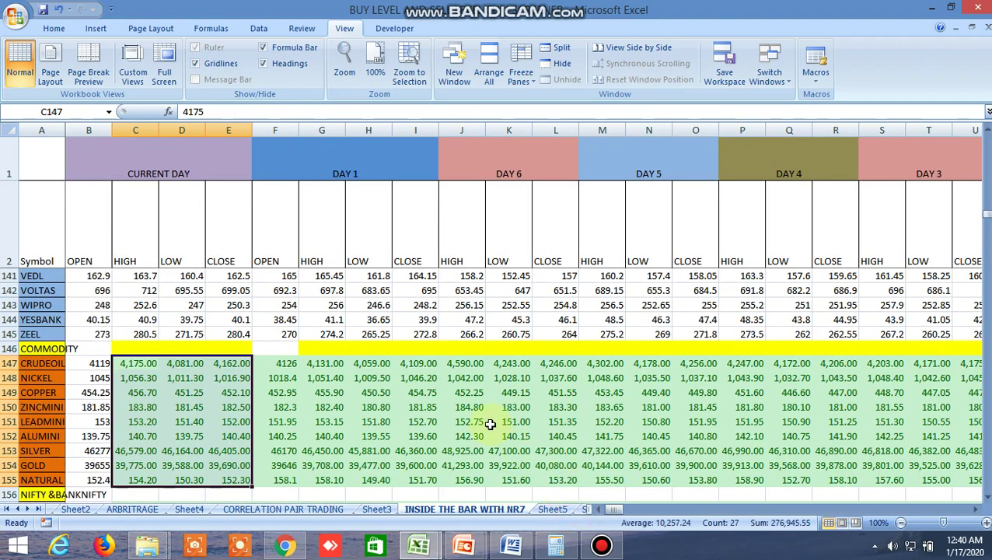
pyautogui.scroll(-3, 554, 420)
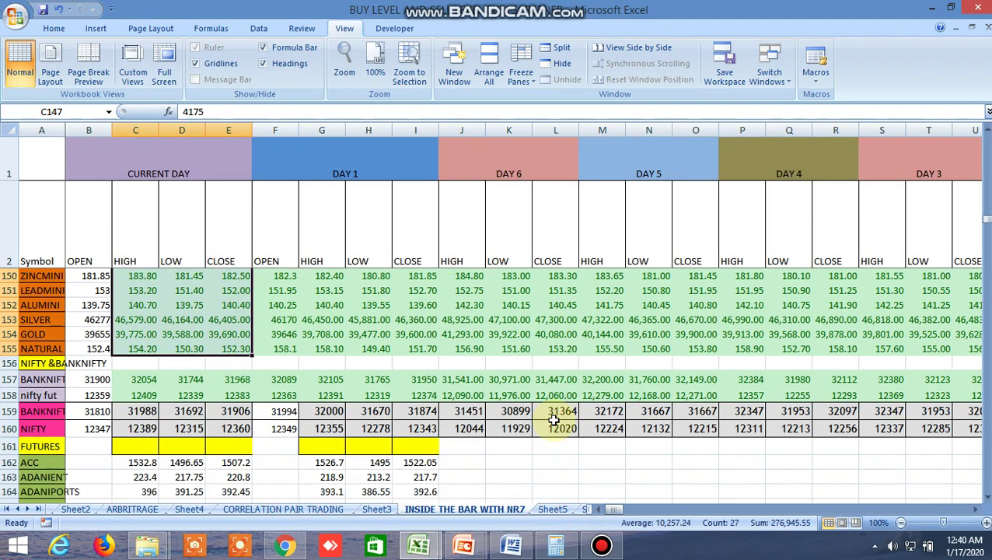
pyautogui.scroll(10, 553, 420)
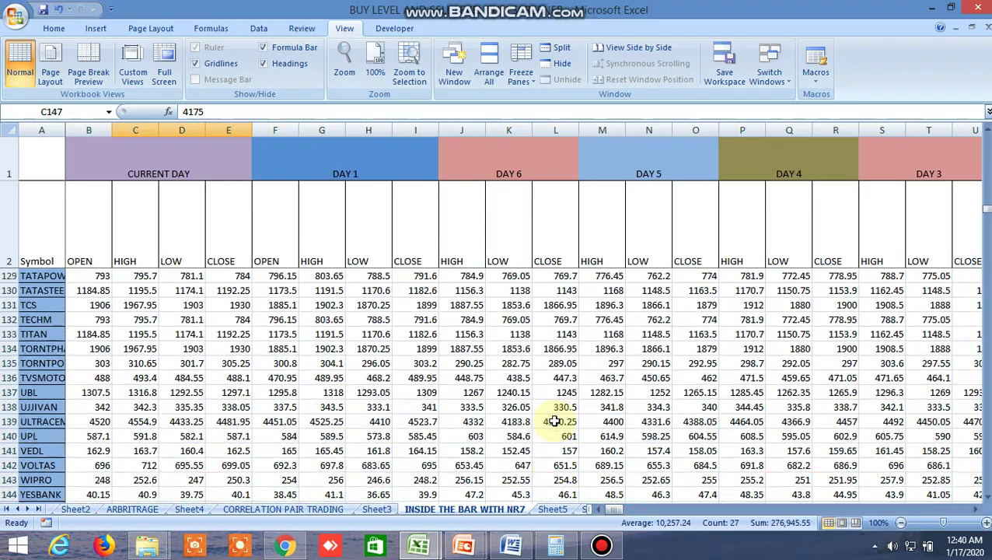
pyautogui.scroll(13, 575, 447)
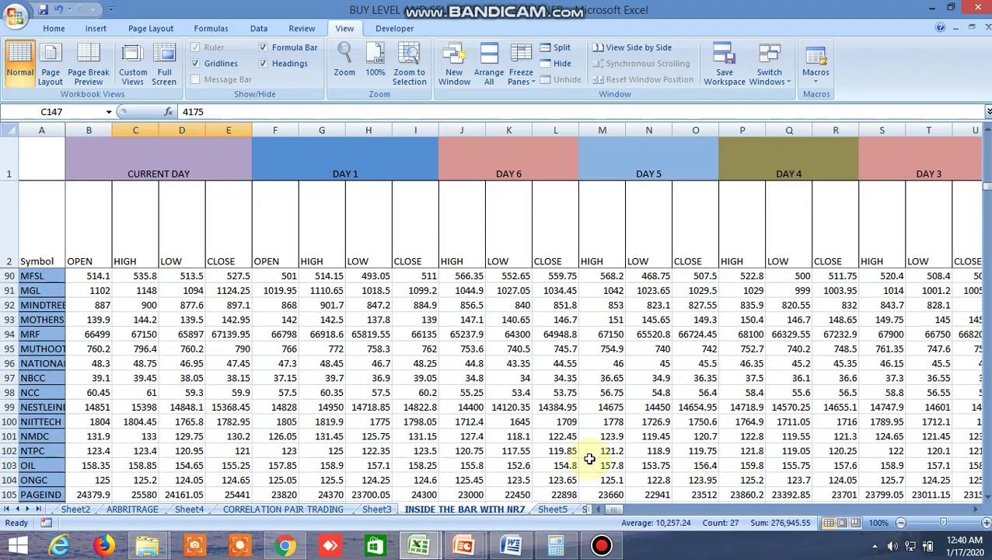
pyautogui.scroll(20, 590, 459)
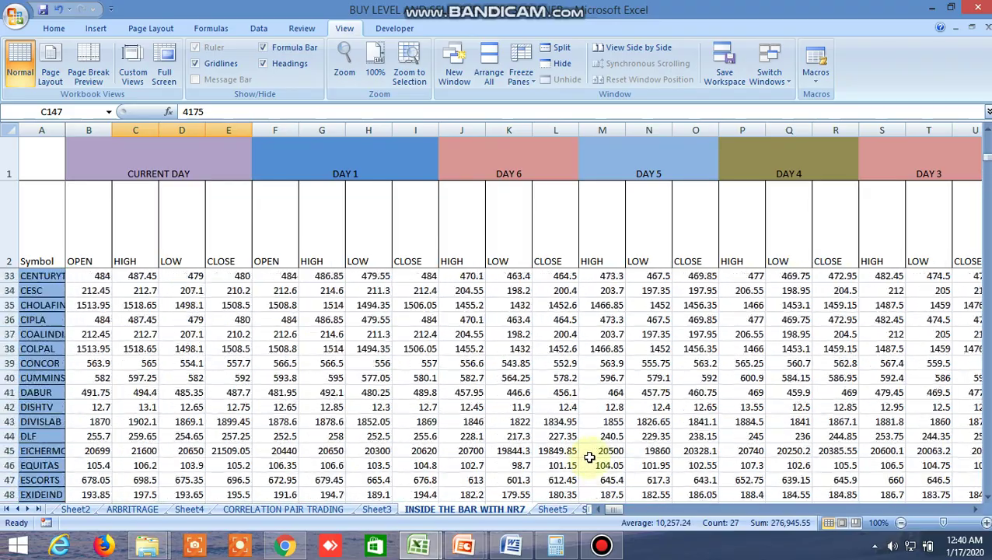
pyautogui.scroll(3, 595, 474)
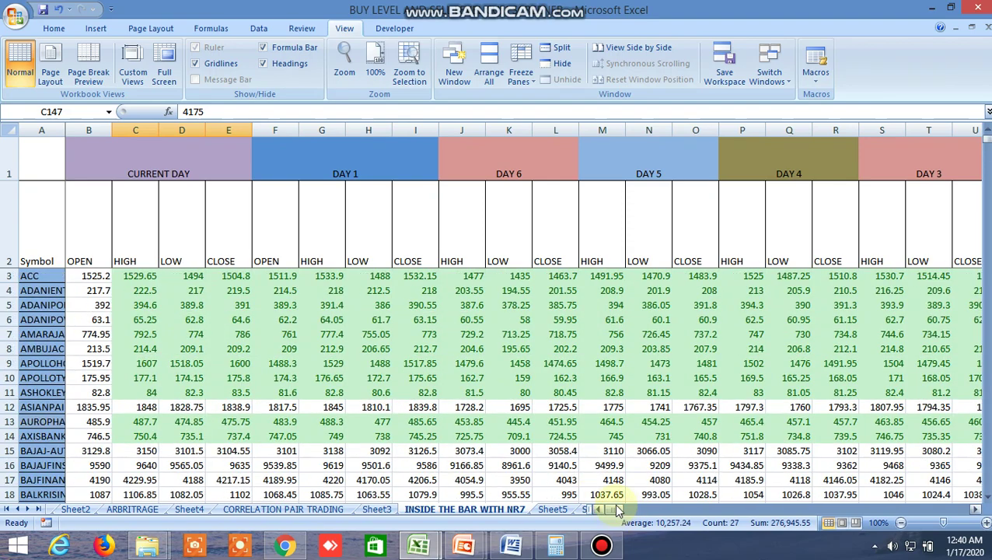
# Inspect ACC's 1 DAY inside bar formula in Y3, then switch to Chrome and compare it with the ACC daily candles in Kite.
pyautogui.moveTo(616, 514); pyautogui.dragTo(631, 519)
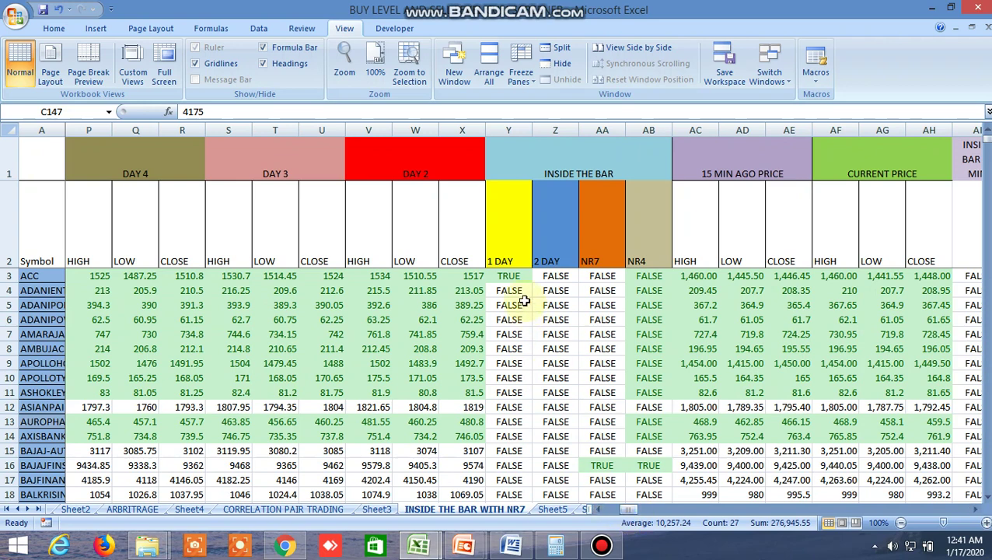
pyautogui.click(516, 279)
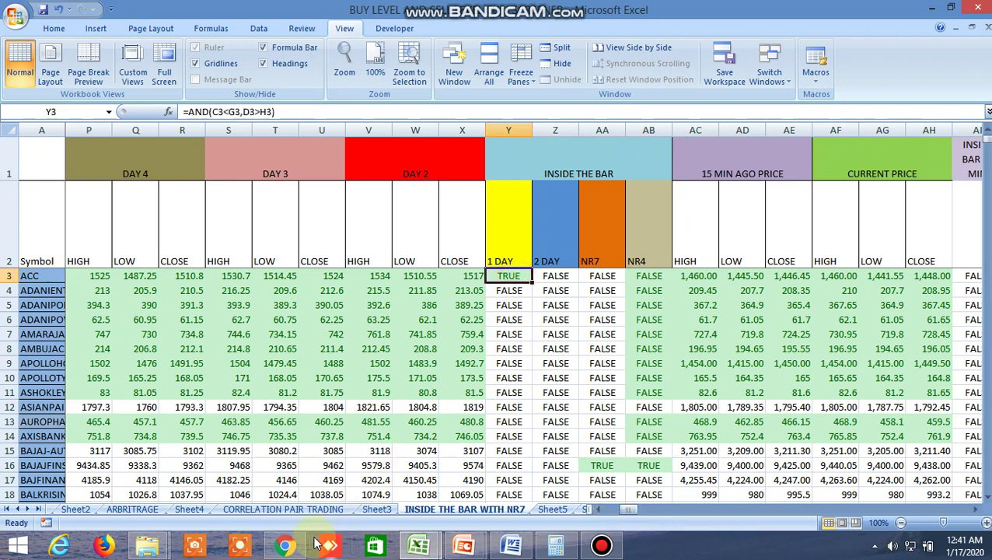
pyautogui.click(285, 546)
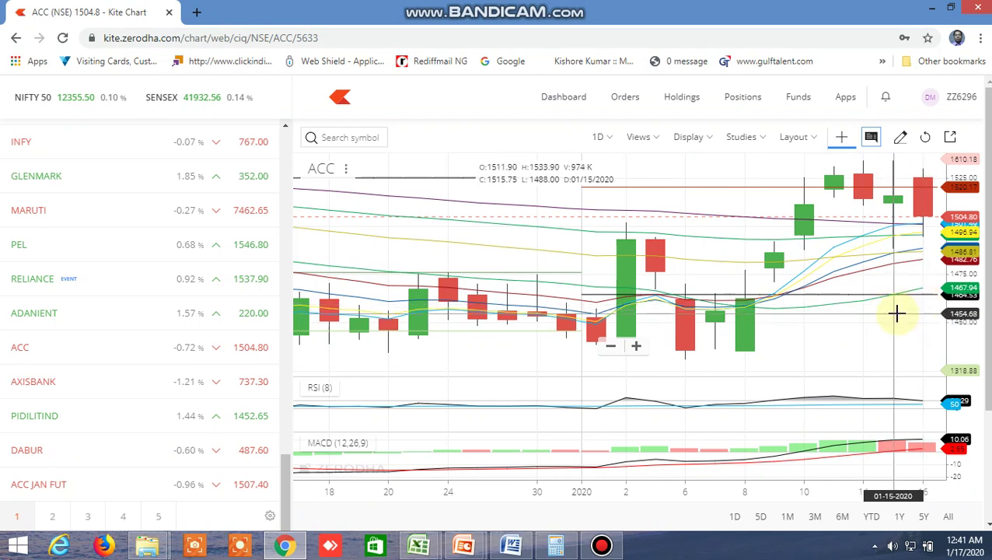
# Return to the Excel workbook with the inside bar sheet and inspect the NR7 formula in the BAJAJFINSV row, cell AA16.
pyautogui.moveTo(418, 545)
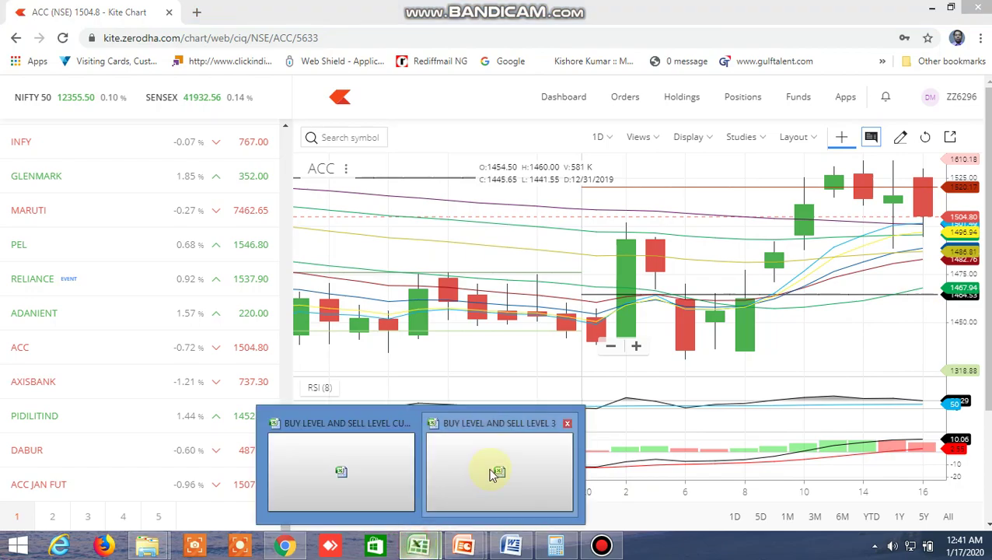
pyautogui.click(382, 474)
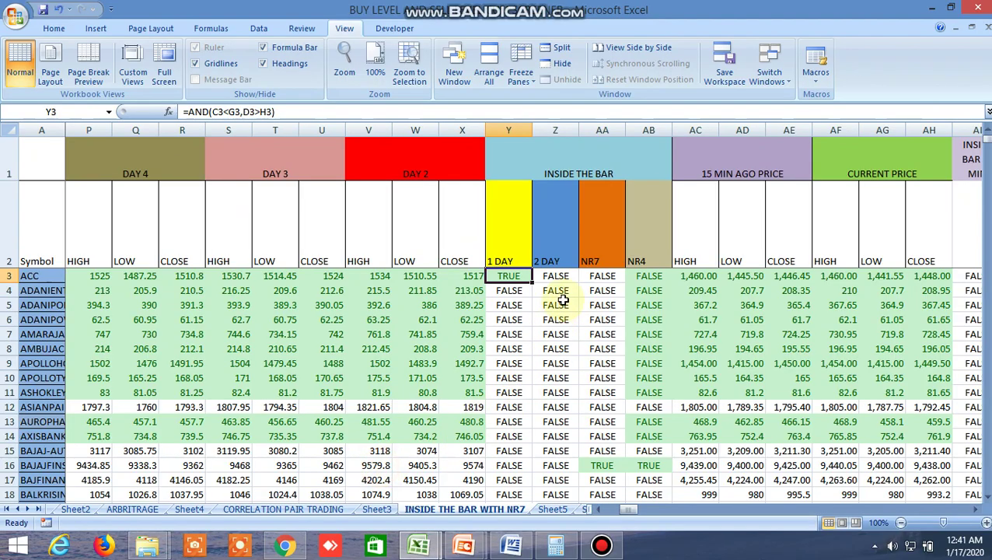
pyautogui.scroll(-2, 605, 395)
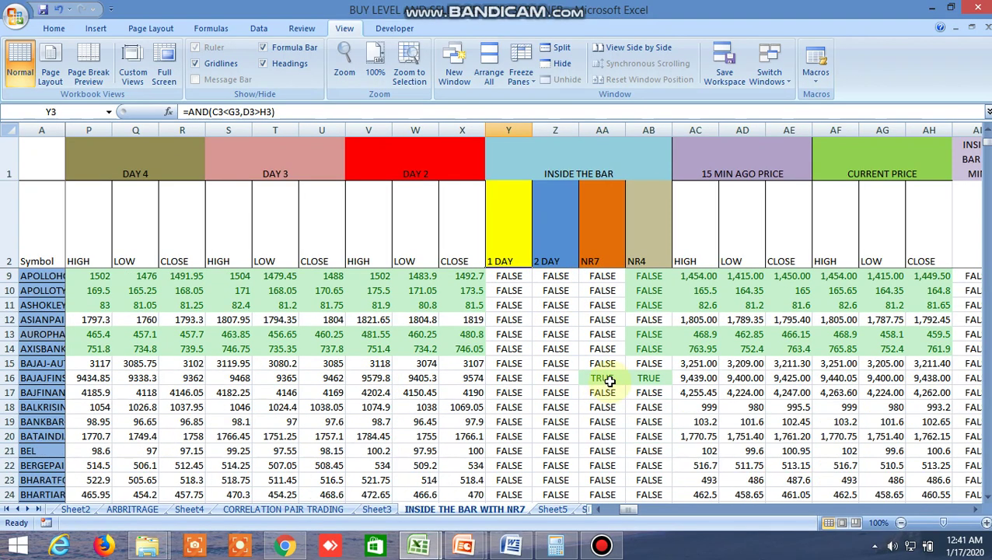
pyautogui.click(609, 378)
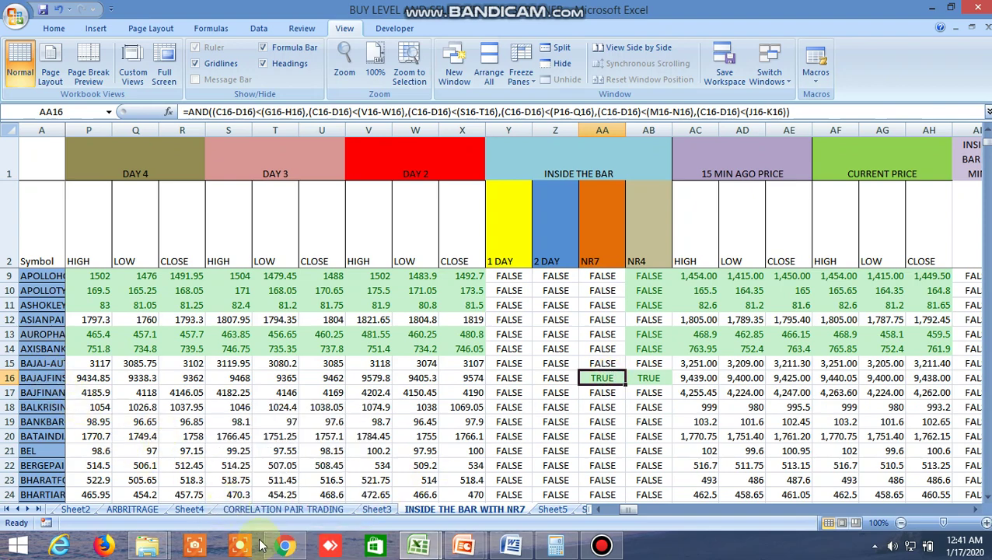
# Switch to Kite in Chrome, open the BAJAJFINSV NSE chart and enlarge its most recent daily candles.
pyautogui.click(285, 548)
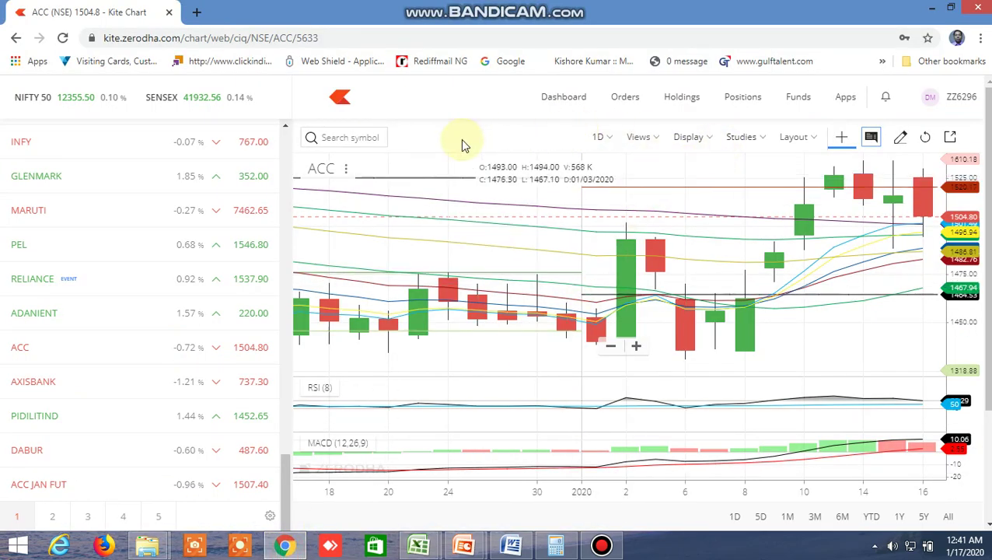
pyautogui.click(345, 138)
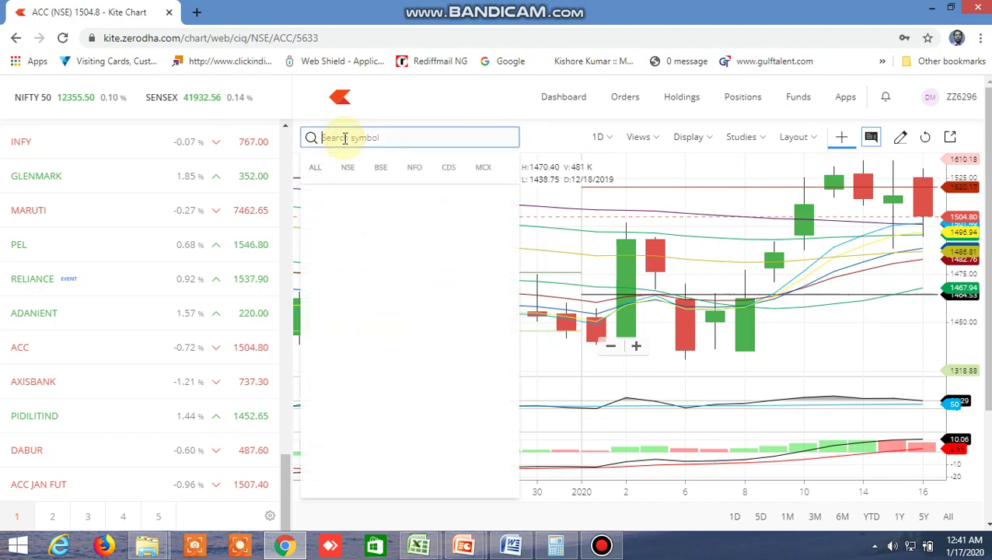
pyautogui.write('bajaj')
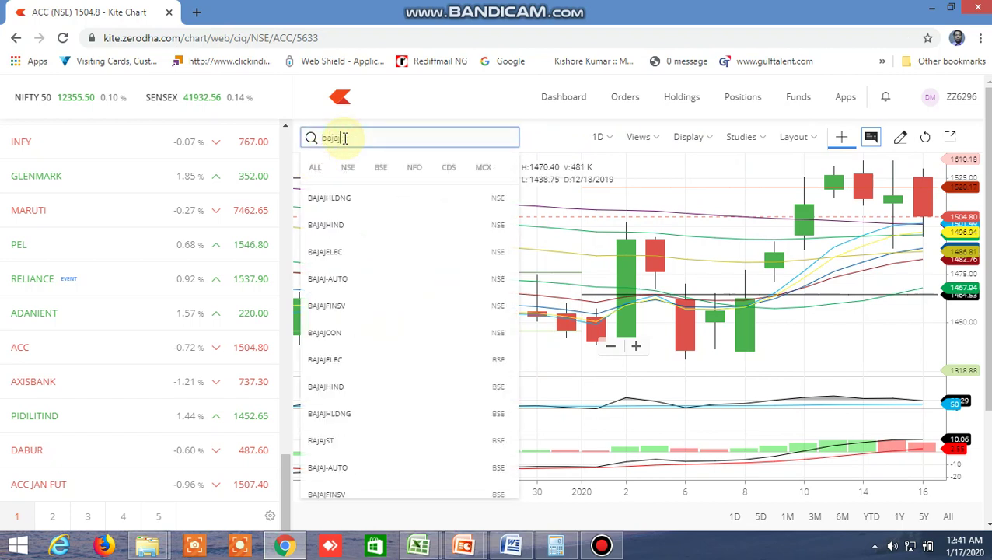
pyautogui.write('fins')
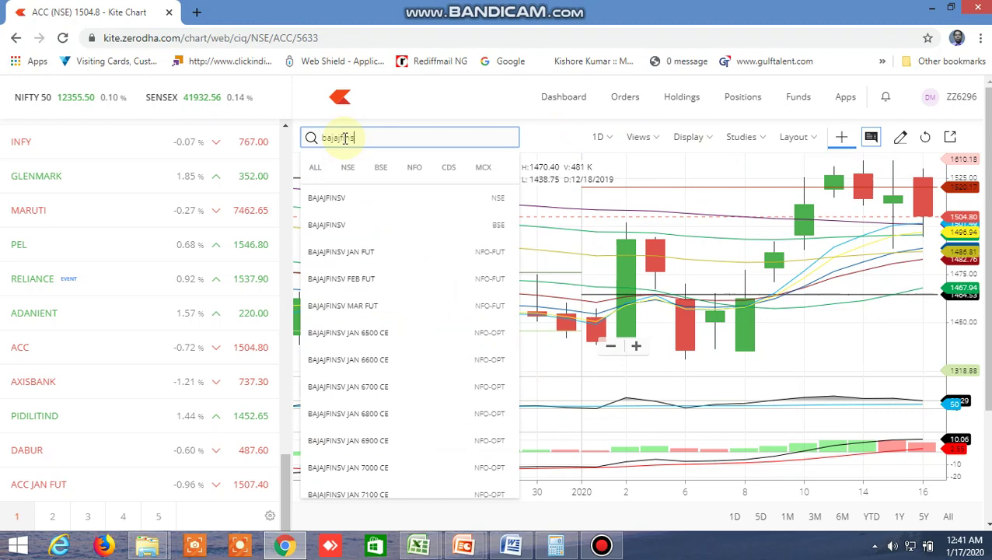
pyautogui.write('v')
pyautogui.click(331, 200)
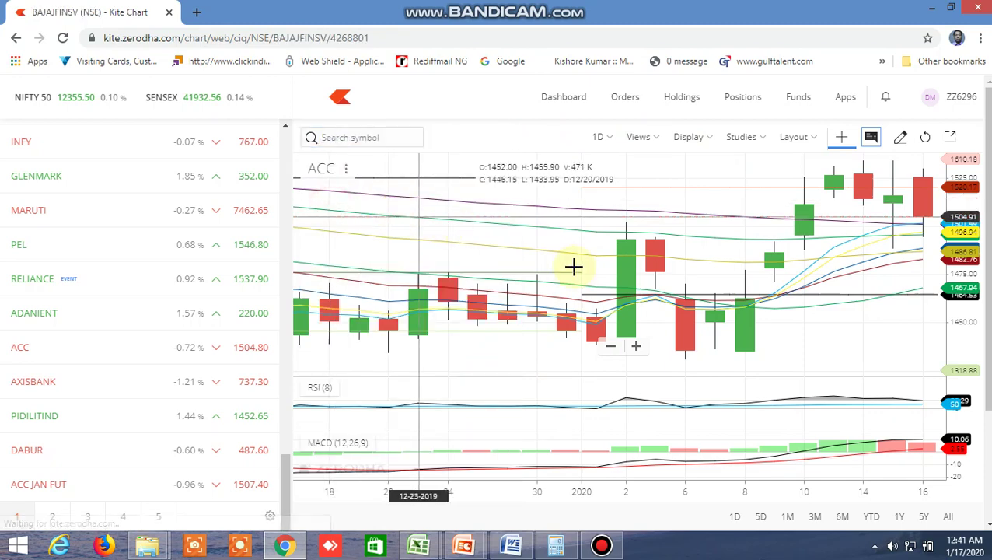
pyautogui.scroll(4, 747, 332)
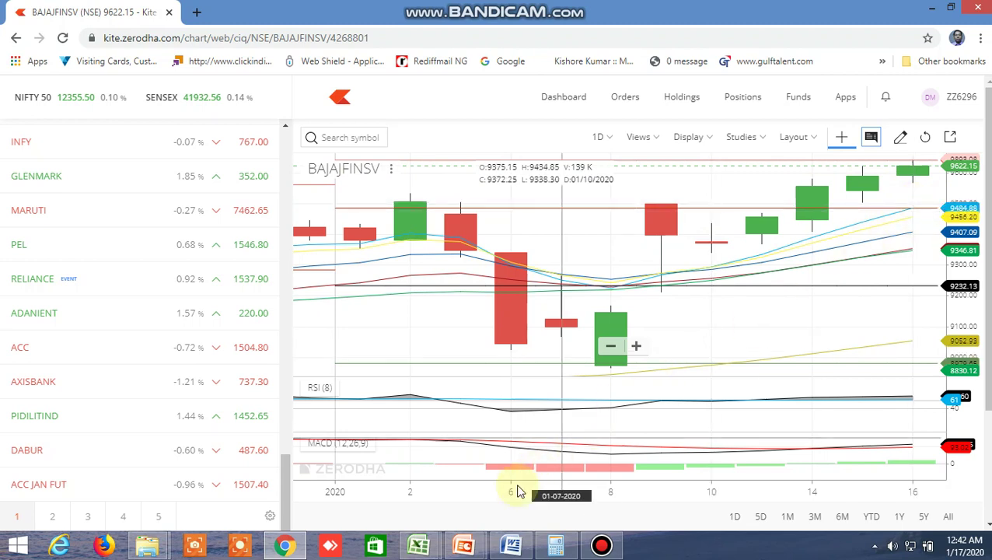
# Return to the Excel workbook and inspect the 1 DAY formulas in Y33 and Y46 and the NR7 formula of DLF.
pyautogui.moveTo(418, 545)
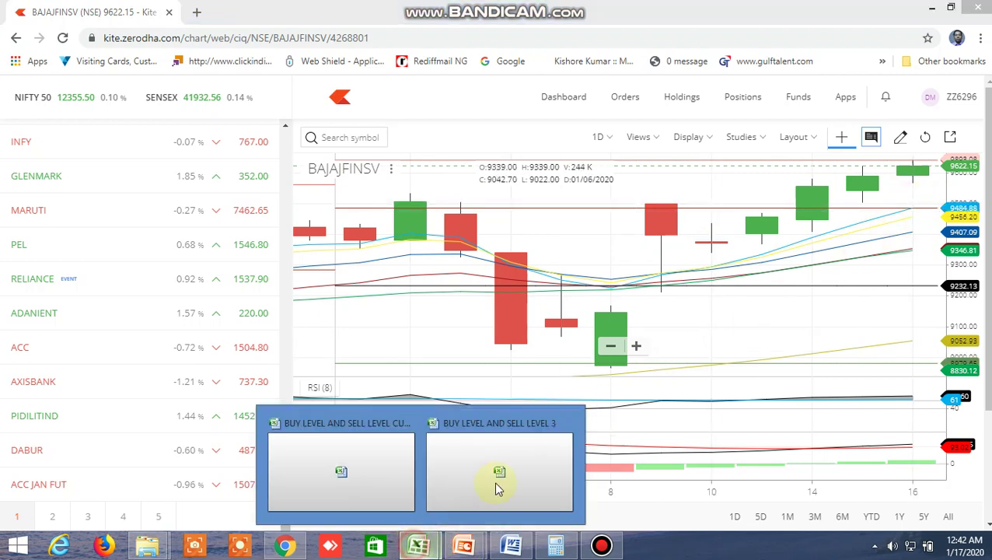
pyautogui.click(372, 467)
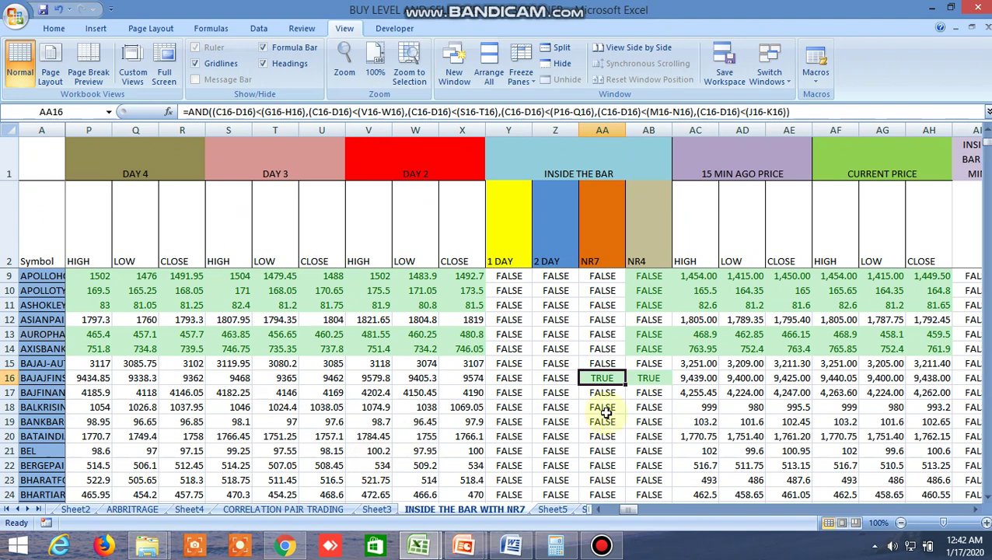
pyautogui.scroll(-4, 606, 413)
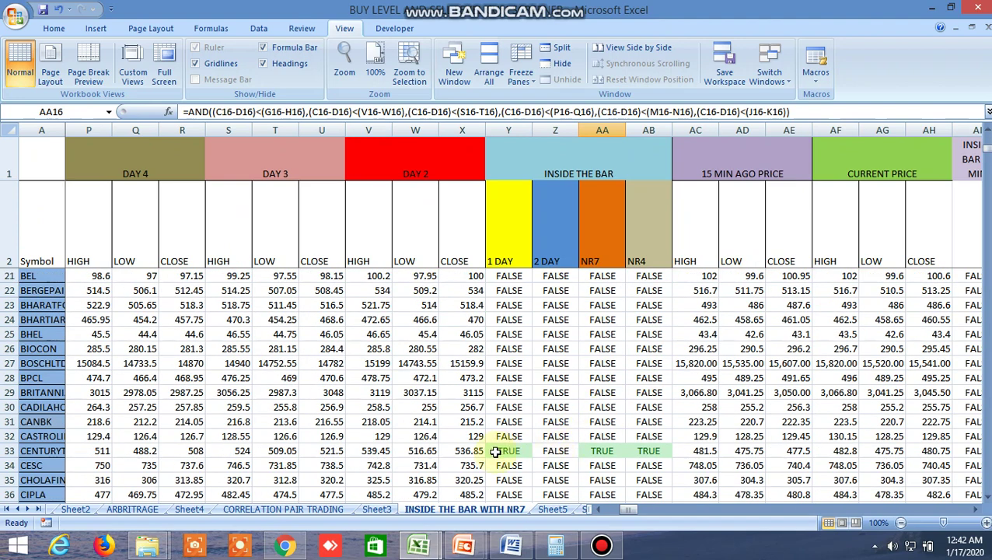
pyautogui.scroll(-2, 593, 428)
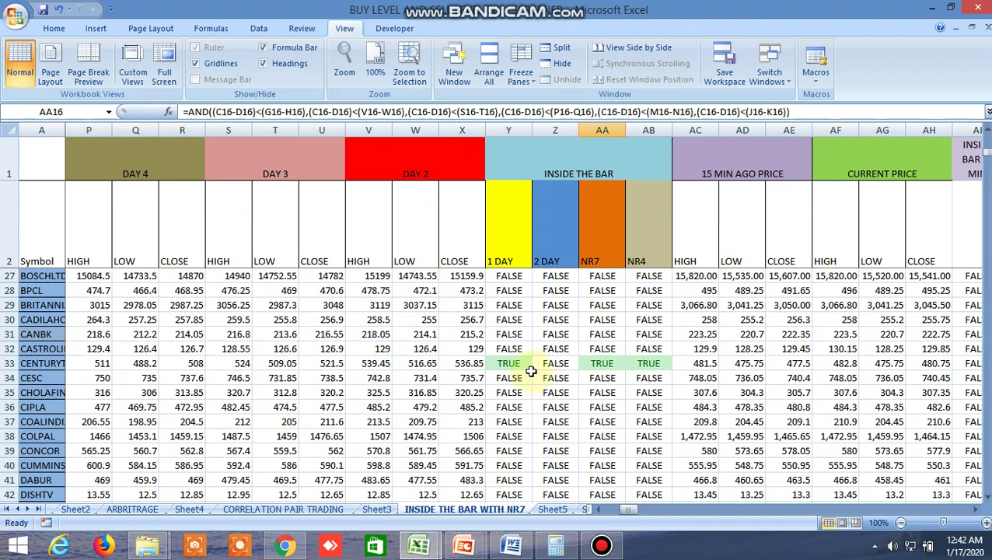
pyautogui.scroll(-1, 530, 372)
pyautogui.click(510, 320)
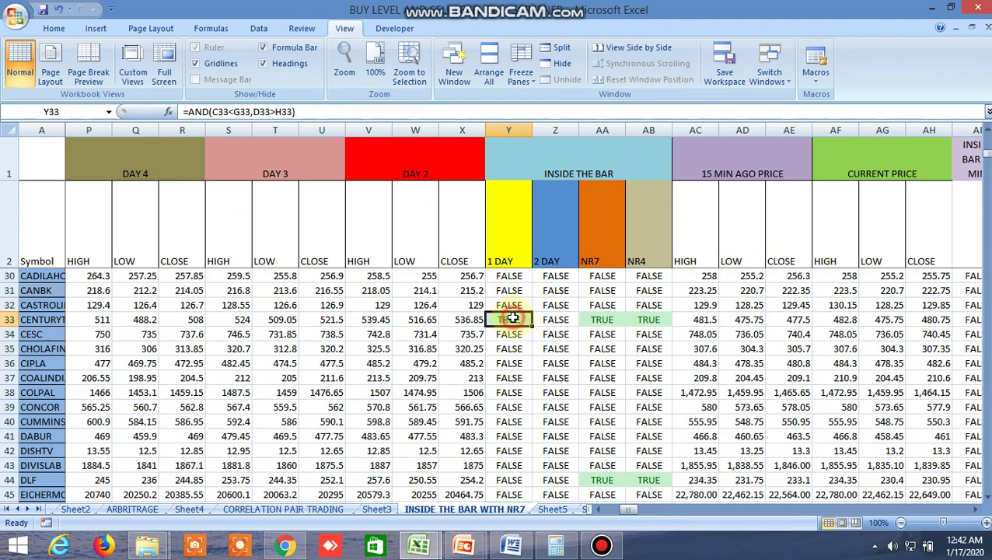
pyautogui.scroll(-3, 570, 380)
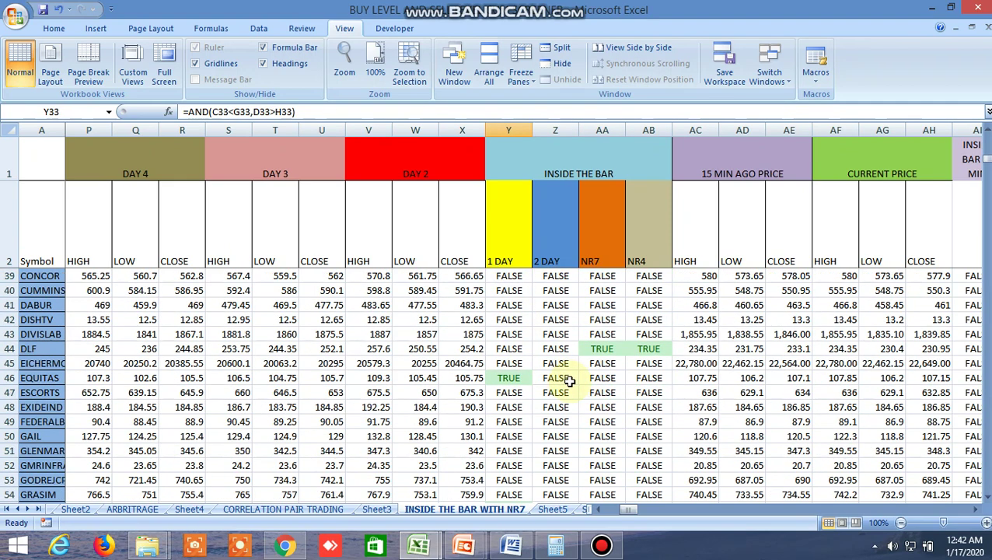
pyautogui.click(604, 351)
pyautogui.click(524, 382)
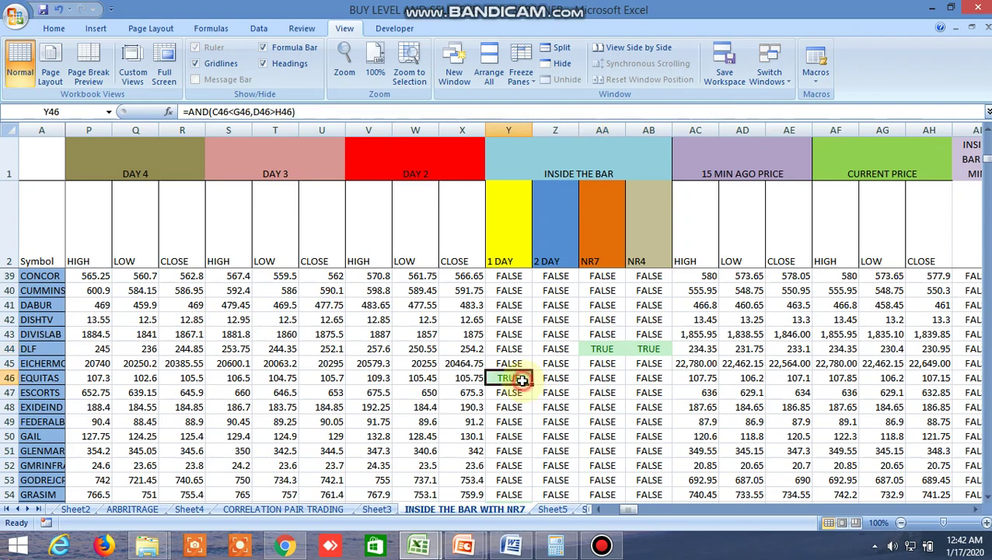
# Inspect the HIGHER HIGH HIGHER LOW formulas in AJ4, AJ7, AJ9 and AJ10 and view the pattern columns up to MASTER3.5 LONG.
pyautogui.scroll(12, 708, 389)
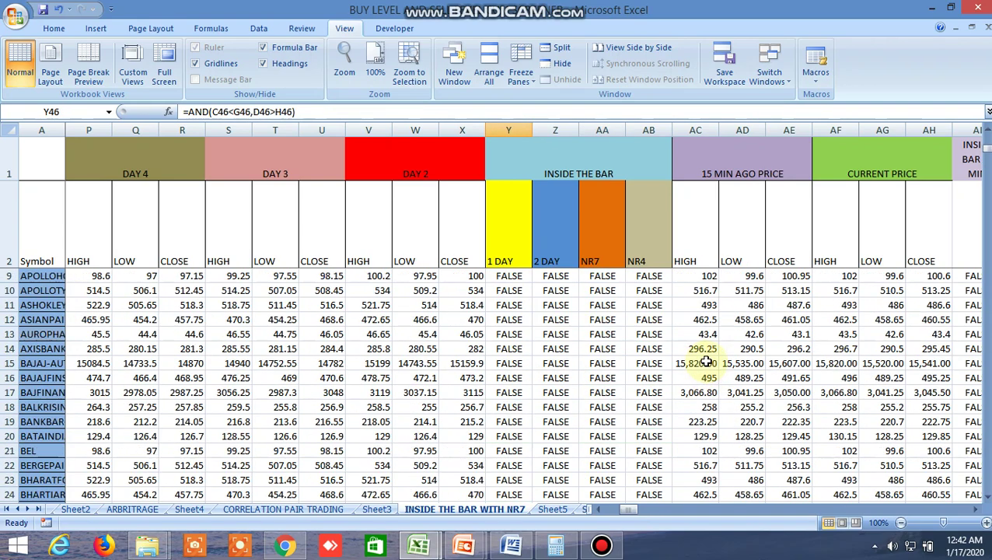
pyautogui.moveTo(627, 510); pyautogui.dragTo(647, 512)
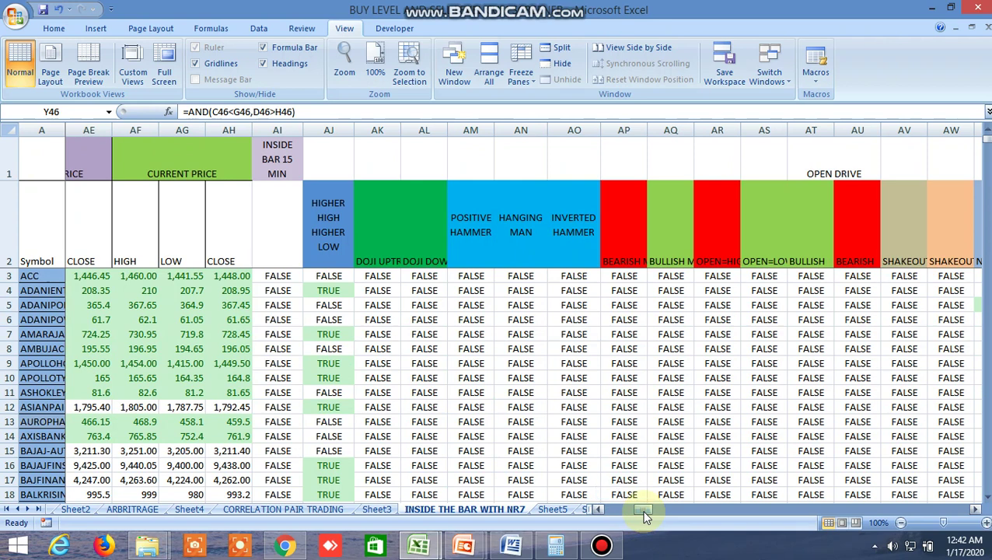
pyautogui.click(339, 293)
pyautogui.click(330, 334)
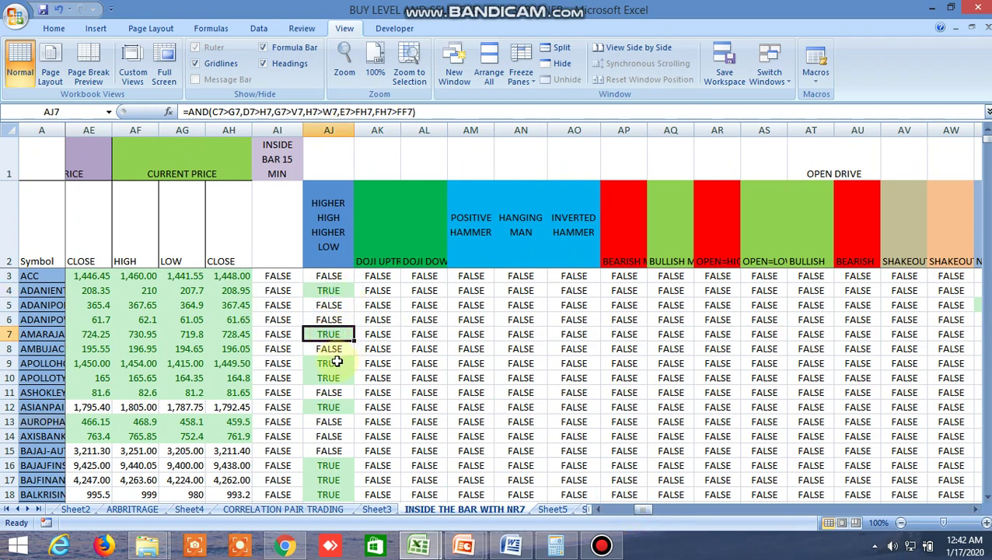
pyautogui.click(334, 363)
pyautogui.click(333, 380)
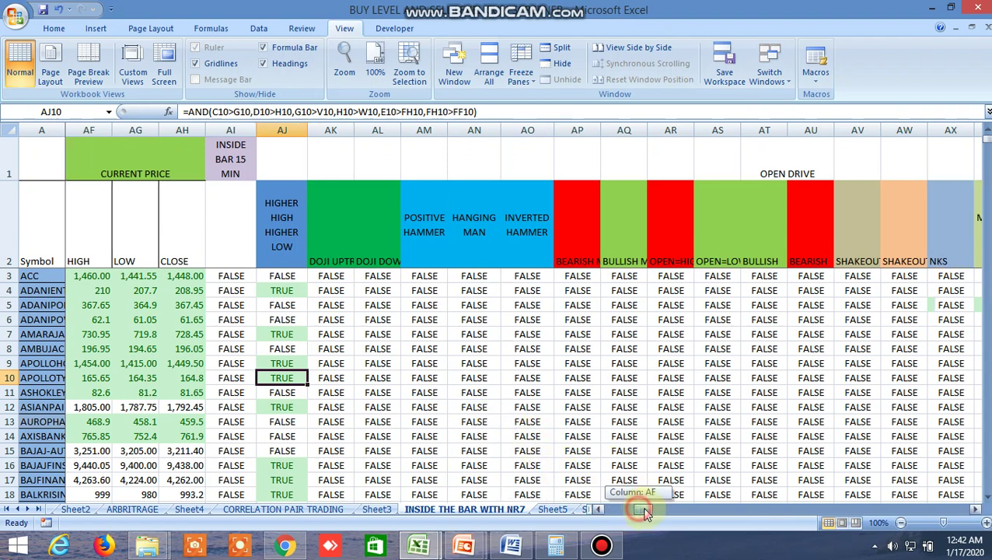
pyautogui.moveTo(640, 512)
pyautogui.mouseDown()
pyautogui.moveTo(648, 513)
pyautogui.moveTo(638, 509)
pyautogui.mouseUp()
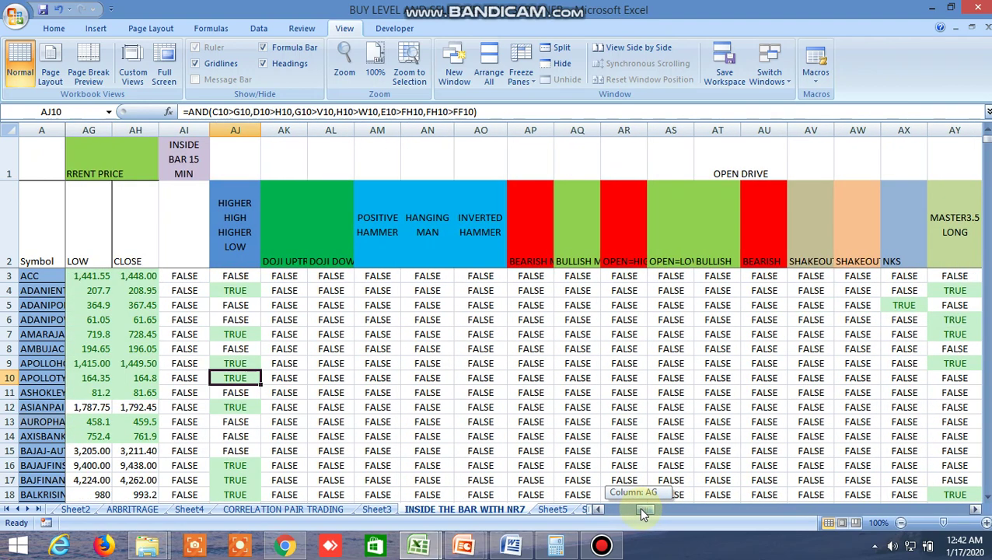
# Switch to Kite in Chrome, search for "apollott" and open the APOLLOTYRE NSE chart.
pyautogui.click(285, 548)
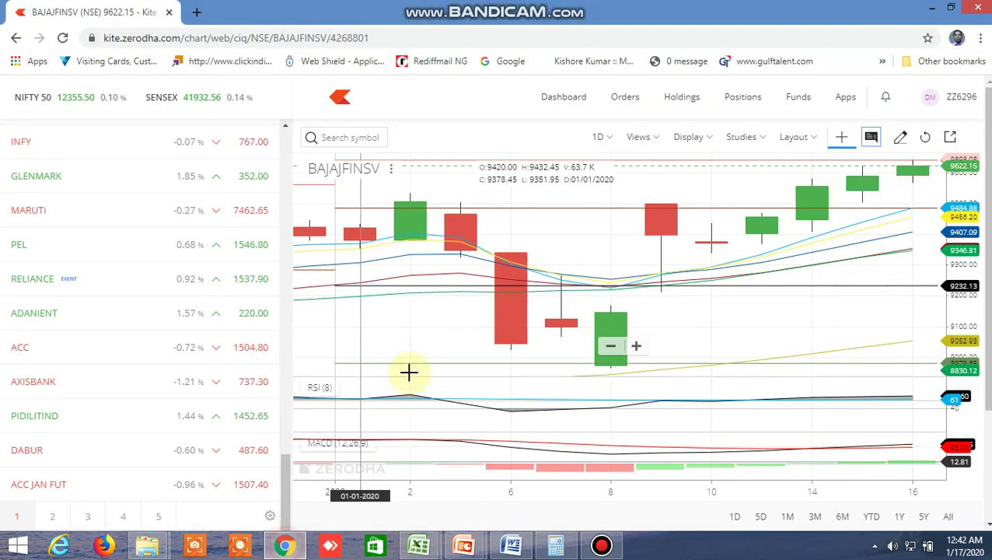
pyautogui.click(352, 139)
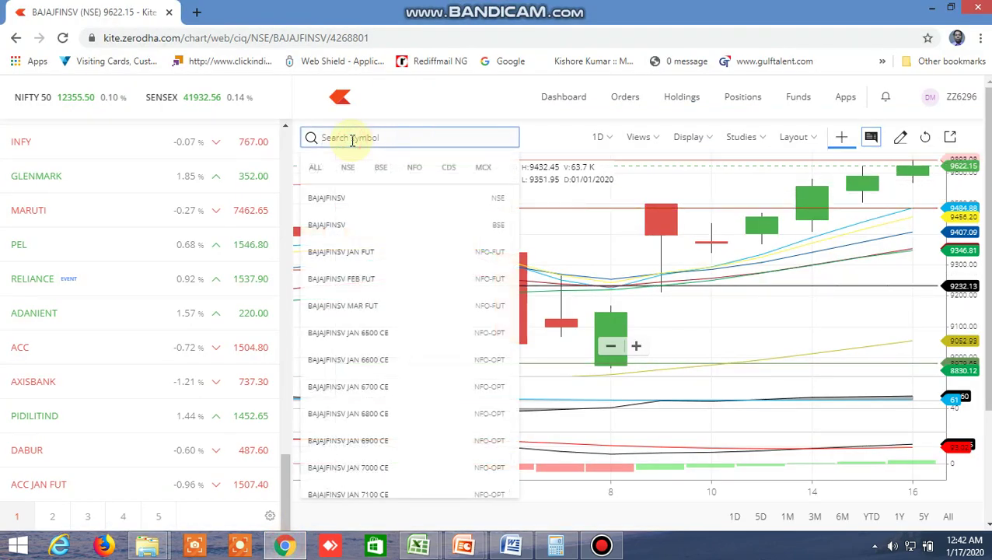
pyautogui.write('apollo')
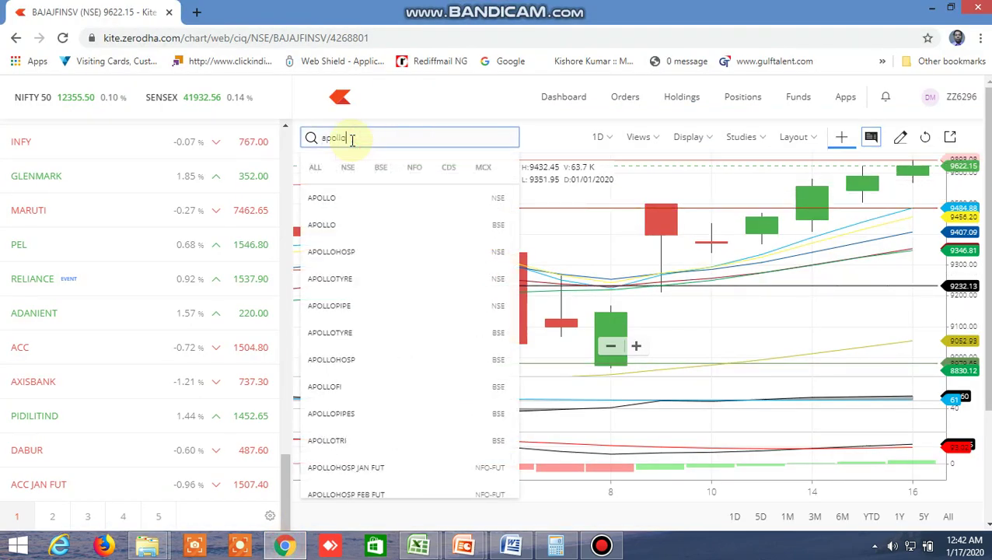
pyautogui.write('tt')
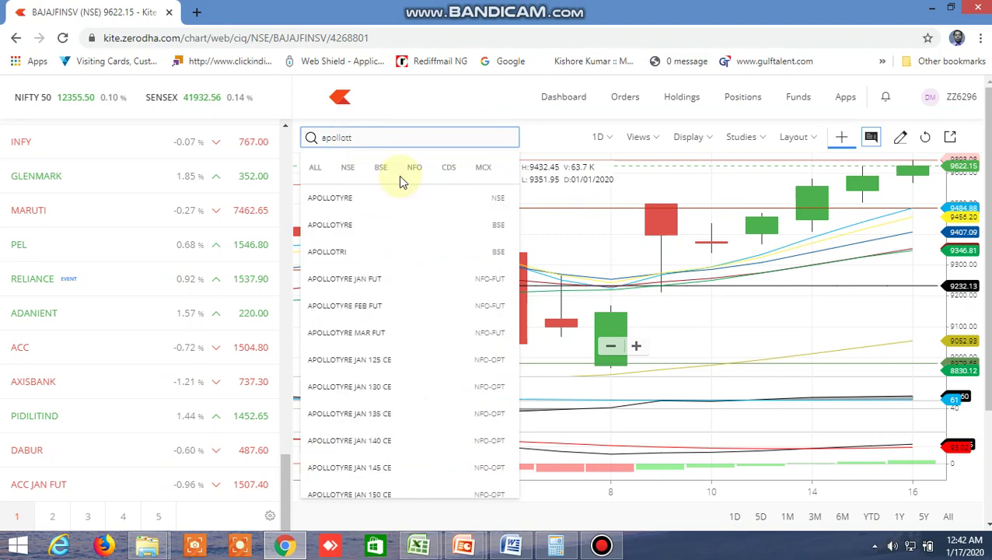
pyautogui.click(355, 200)
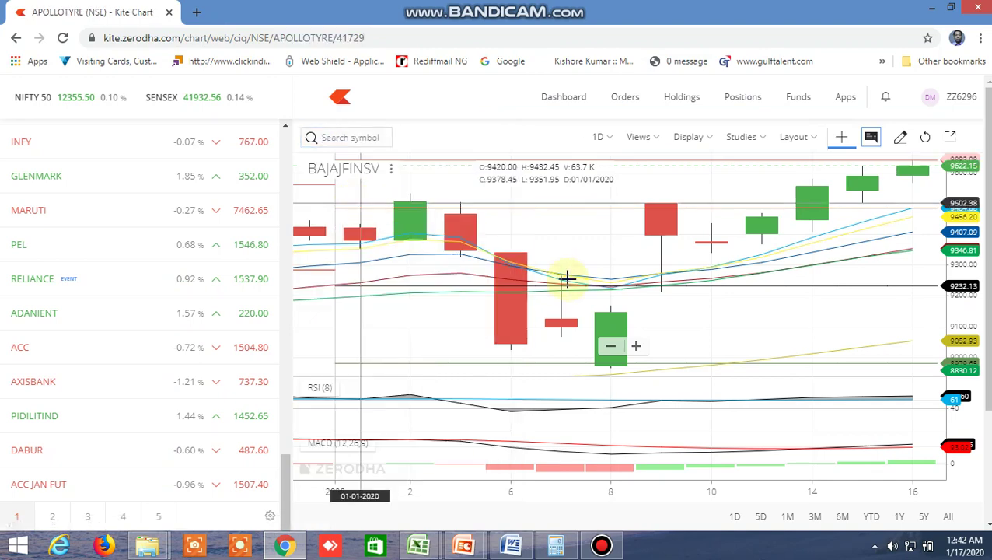